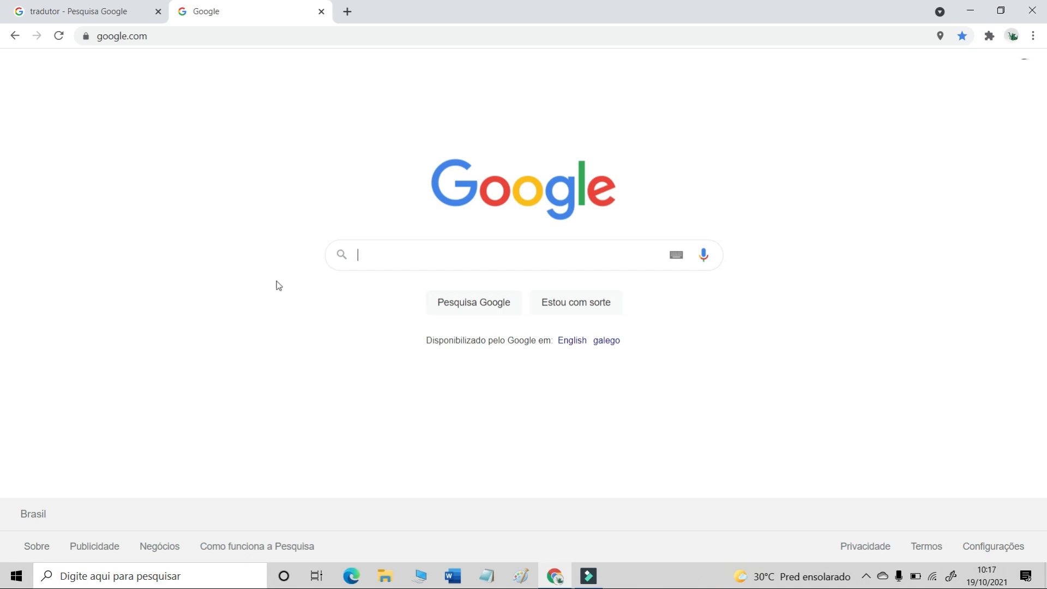
- Search Google for 1001FONTS and open the 1001 Fonts website
{"action": "left_click", "coordinate": [411, 253]}
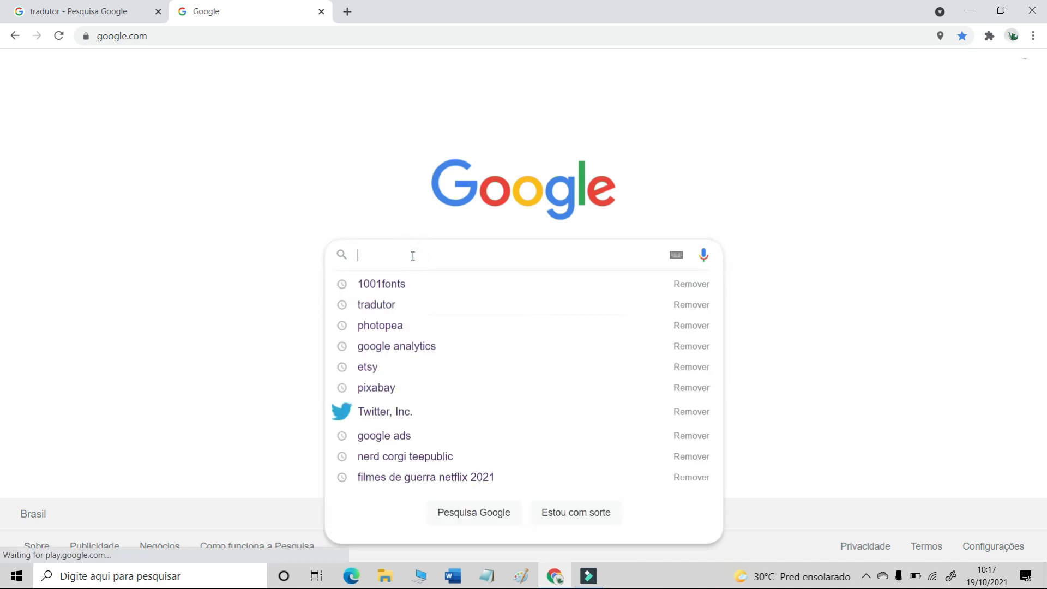
{"action": "type", "text": "1001FONTS"}
{"action": "key", "text": "Return"}
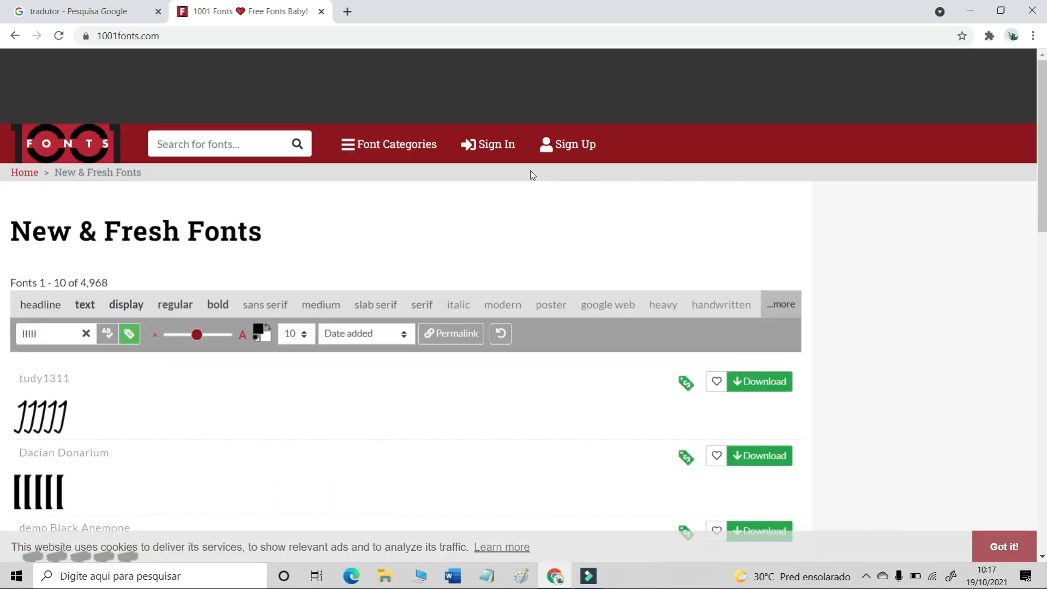
- Search the font site for TWOFOLD and download the TWOFOLD uncomplete DeSigN Regular font as TTF
{"action": "left_click", "coordinate": [228, 147]}
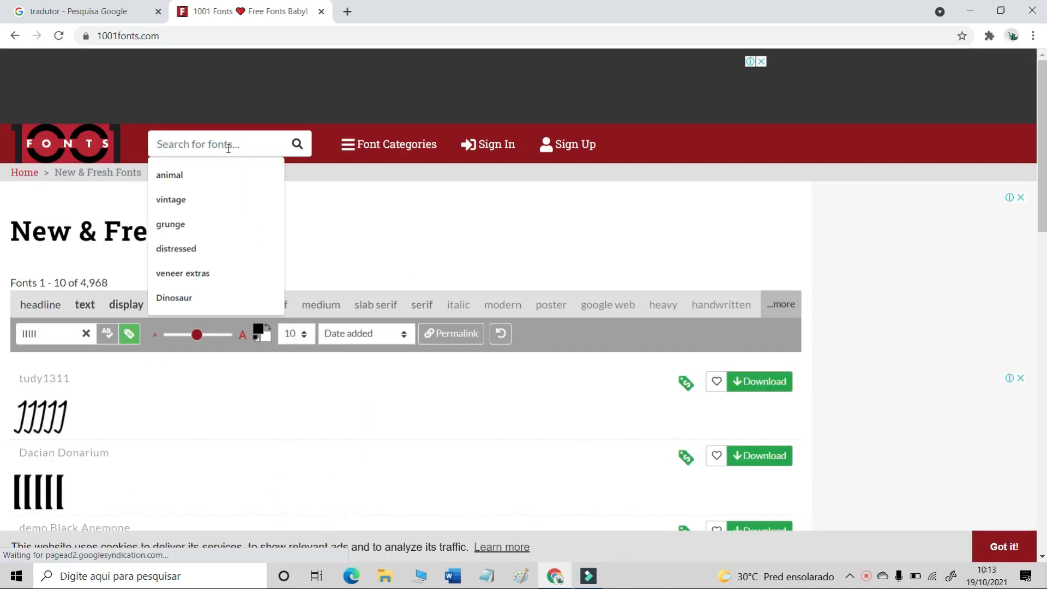
{"action": "type", "text": "TWOFOLD"}
{"action": "key", "text": "Return"}
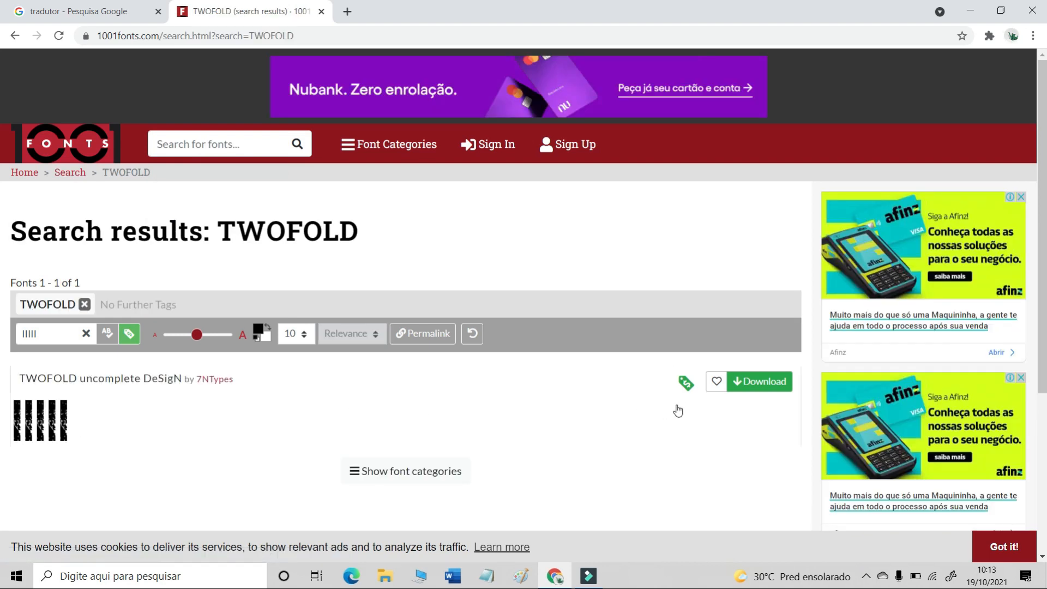
{"action": "left_click", "coordinate": [105, 417]}
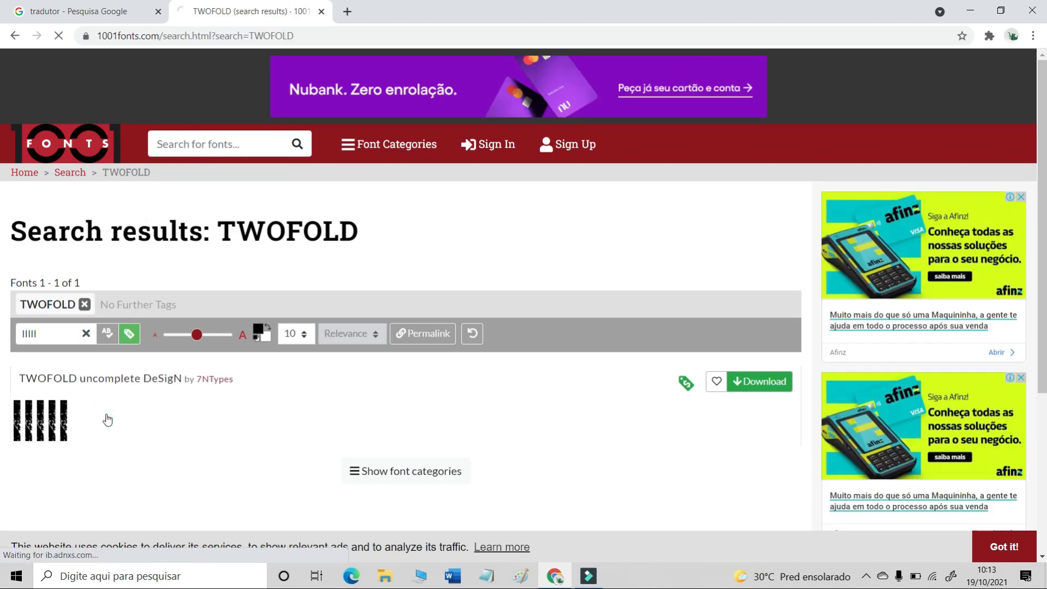
{"action": "scroll", "coordinate": [797, 249], "scroll_direction": "down", "scroll_amount": 4}
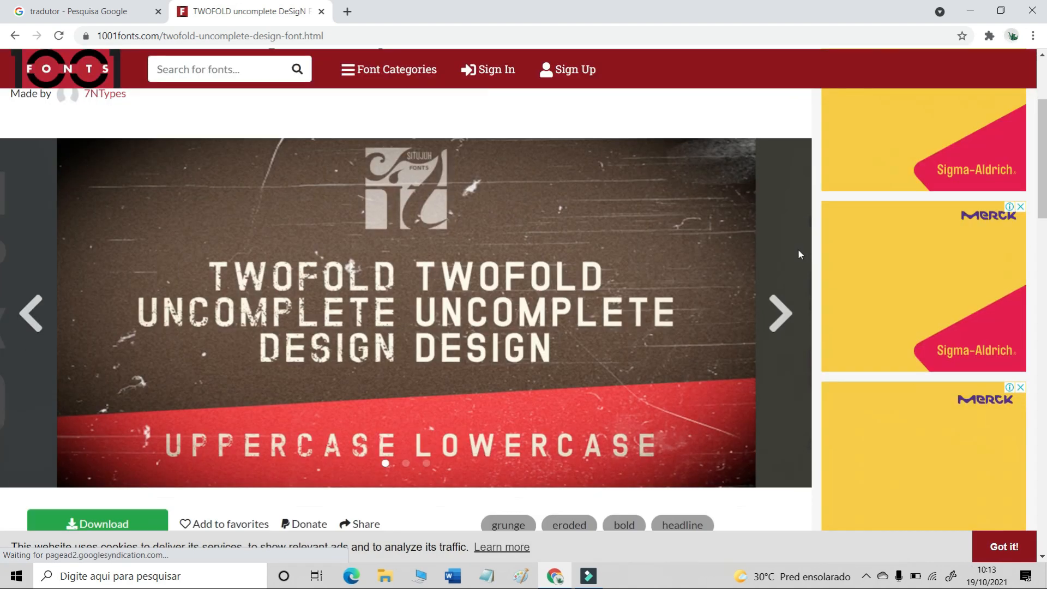
{"action": "scroll", "coordinate": [793, 207], "scroll_direction": "down", "scroll_amount": 6}
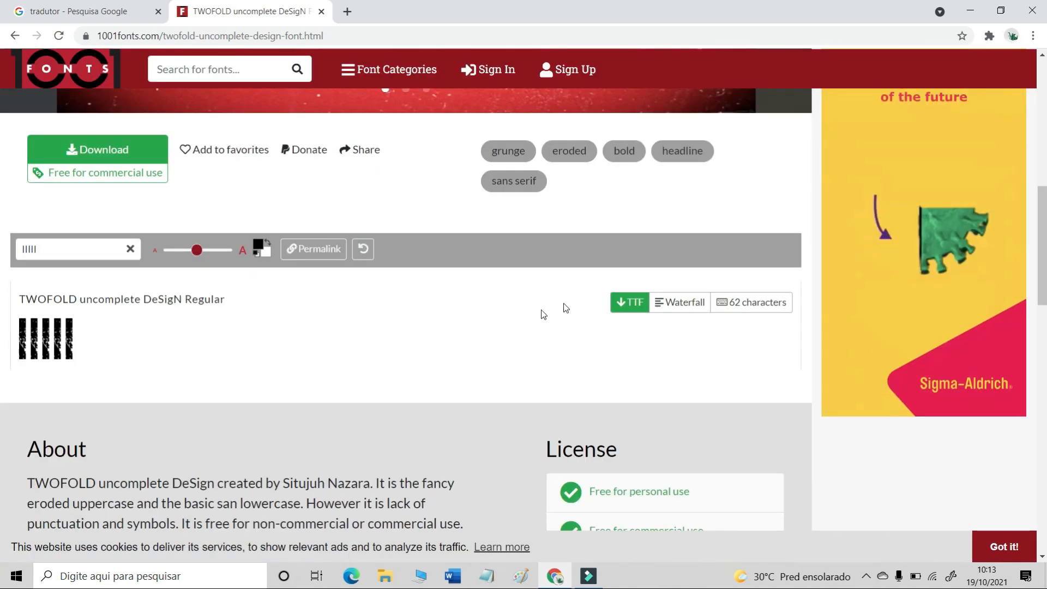
{"action": "left_click", "coordinate": [635, 310]}
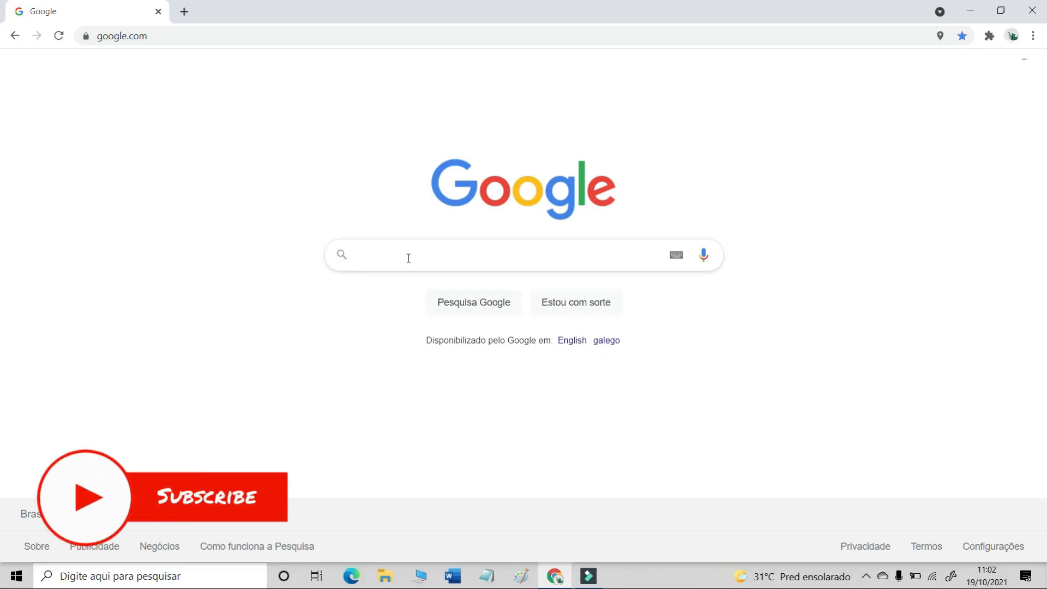
- Search Google for PHOTOPEA and open the Photopea editor
{"action": "left_click", "coordinate": [407, 258]}
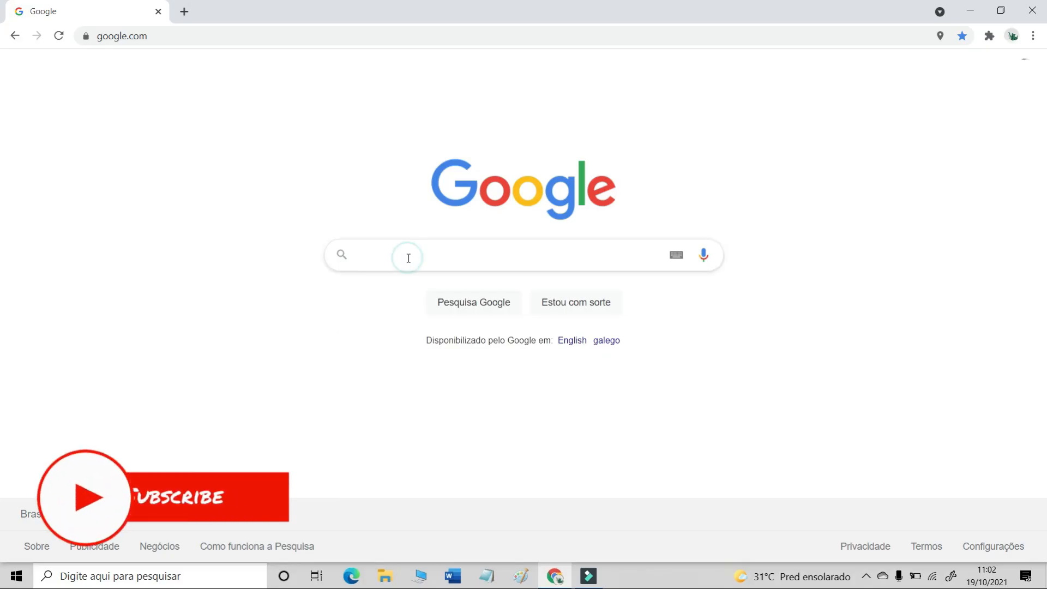
{"action": "type", "text": "PHOTOPEA"}
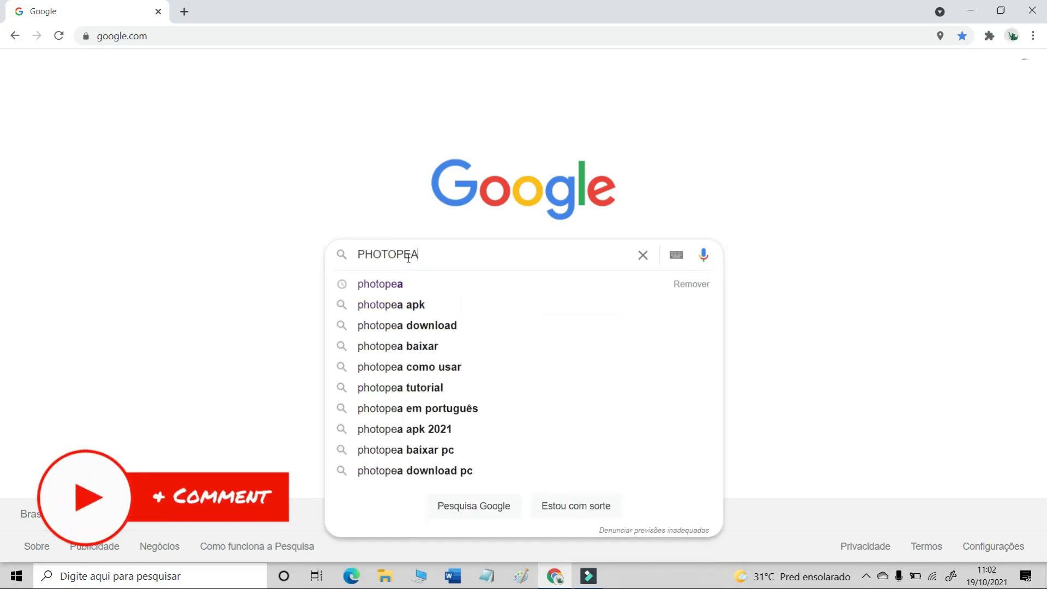
{"action": "key", "text": "Return"}
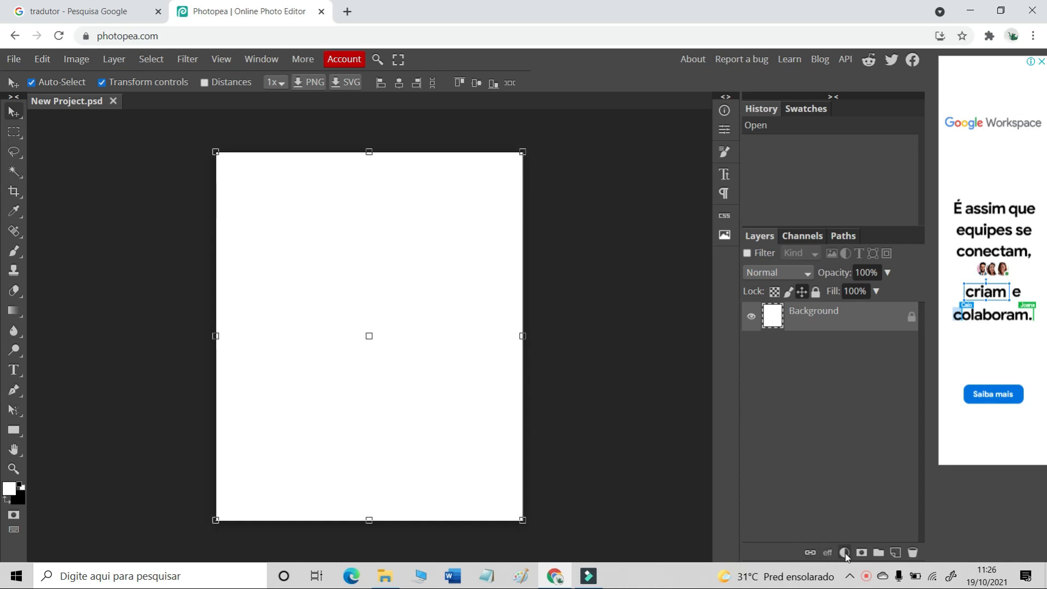
- Add a black (000000) Color Fill layer above the white background
{"action": "left_click", "coordinate": [844, 553]}
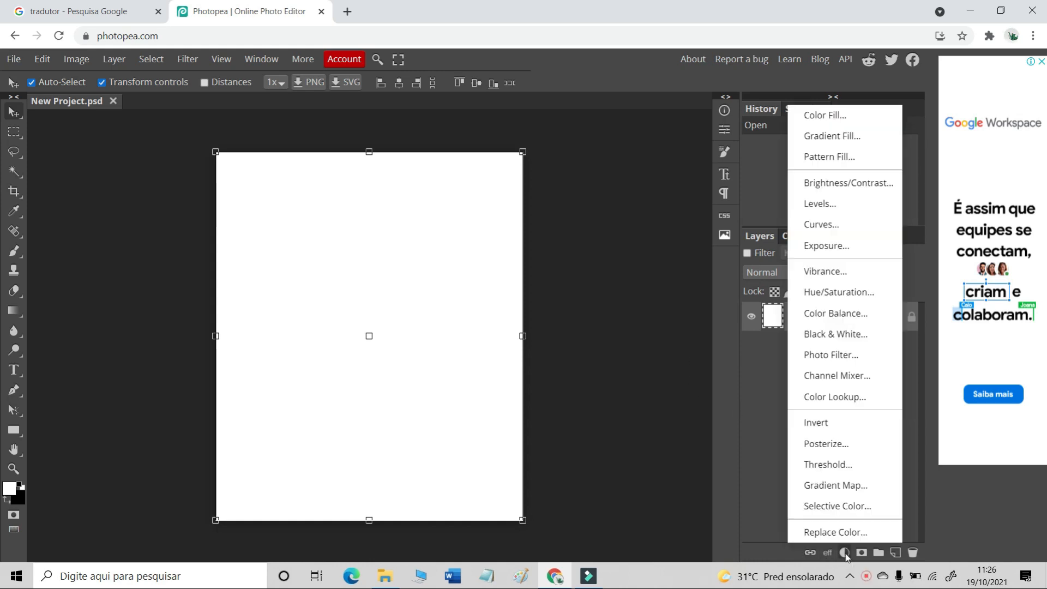
{"action": "left_click", "coordinate": [841, 115]}
{"action": "left_click_drag", "start_coordinate": [124, 327], "coordinate": [67, 377]}
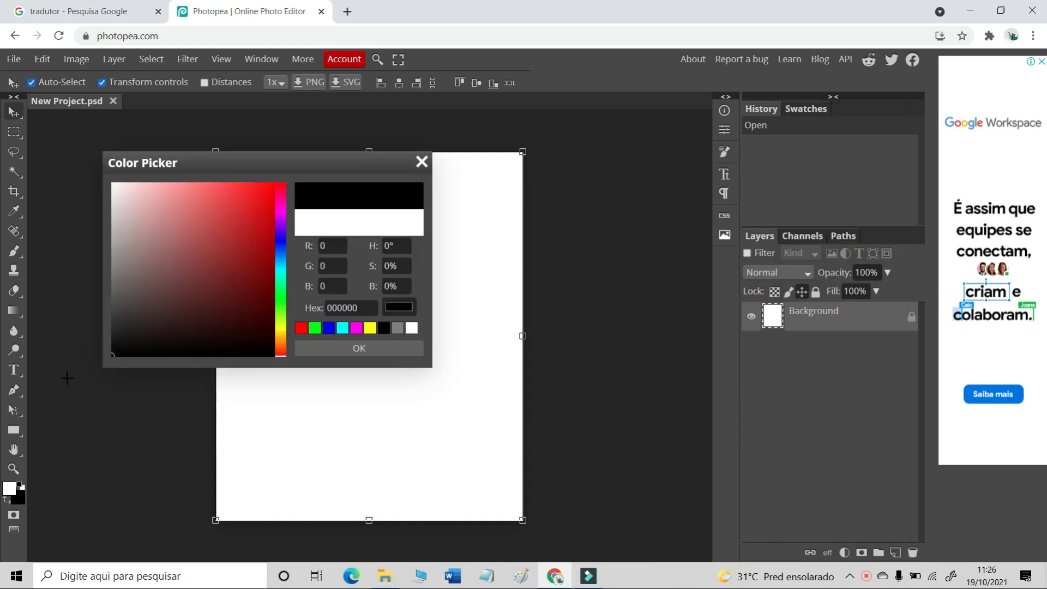
{"action": "left_click", "coordinate": [340, 349]}
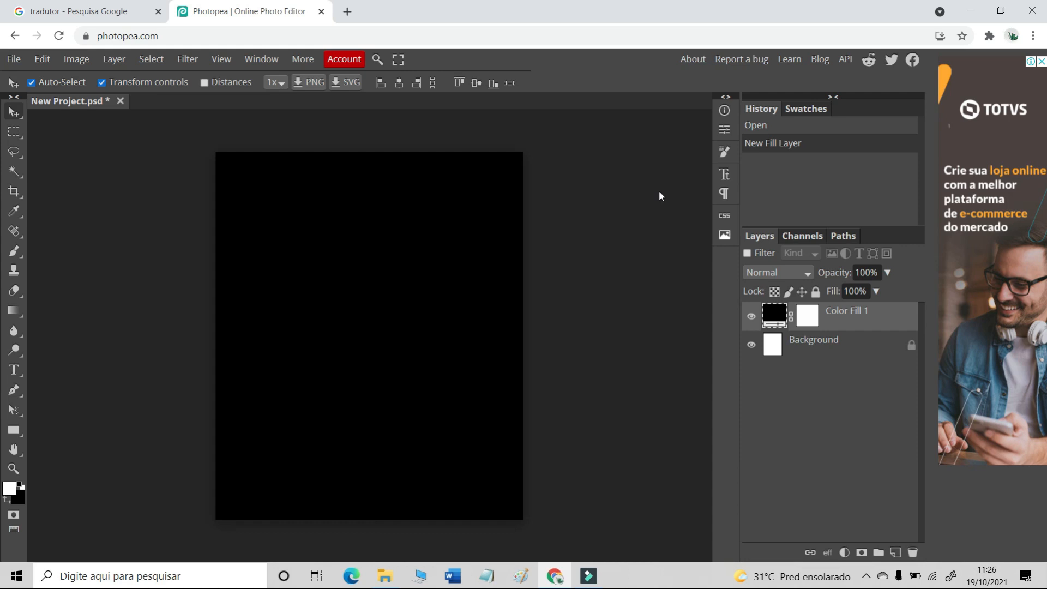
- Load the twofold-uncomplete-design.regular font file from the Downloads folder into the editor's font collection
{"action": "left_click", "coordinate": [724, 176]}
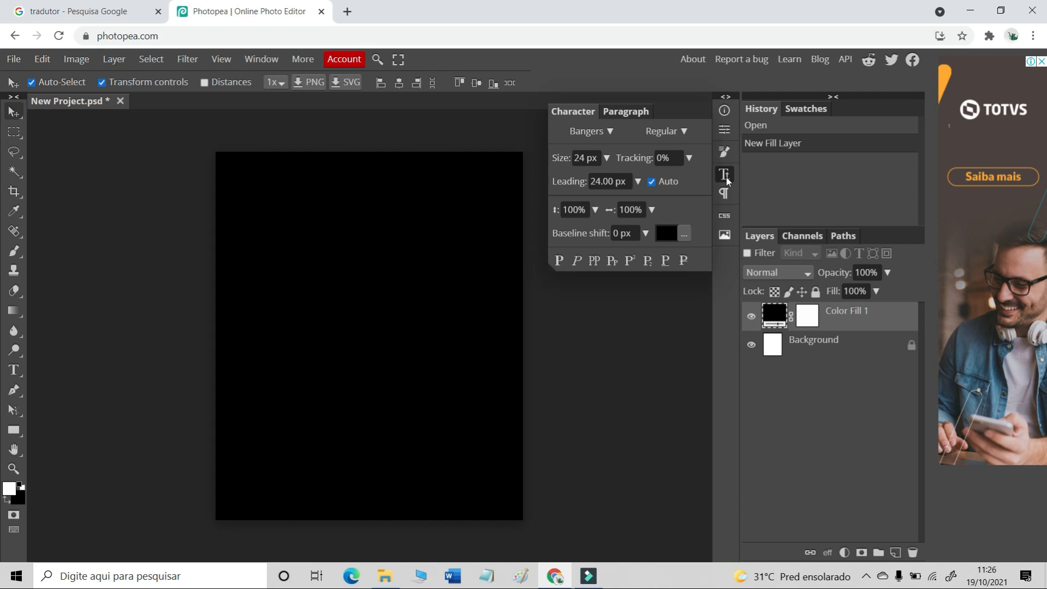
{"action": "left_click", "coordinate": [610, 133]}
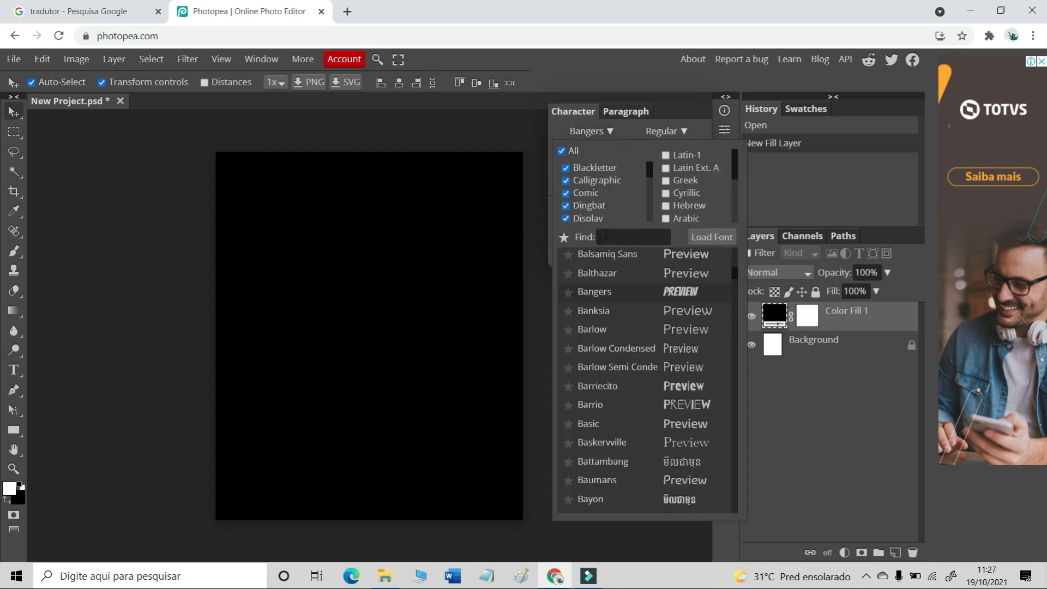
{"action": "left_click", "coordinate": [728, 240]}
{"action": "left_click", "coordinate": [182, 145]}
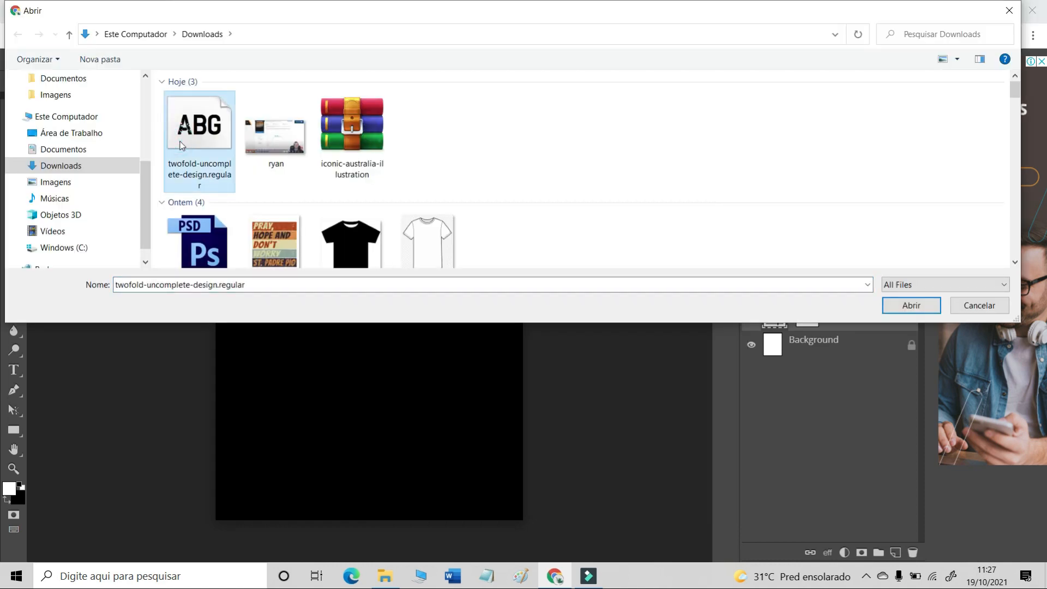
{"action": "double_click", "coordinate": [182, 145]}
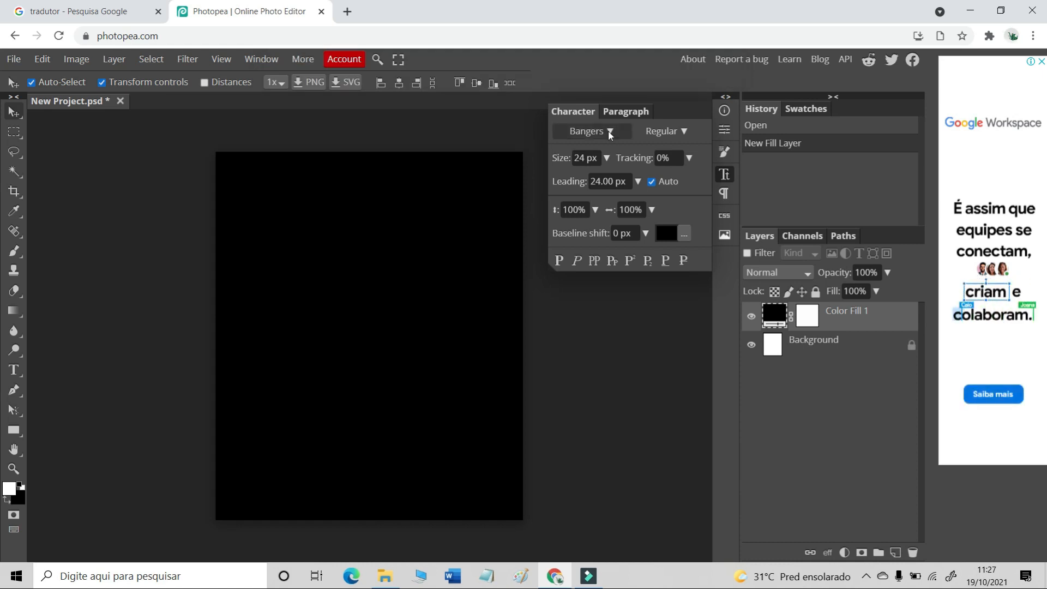
- Search the font list for TWO to find the newly loaded font
{"action": "left_click", "coordinate": [609, 136]}
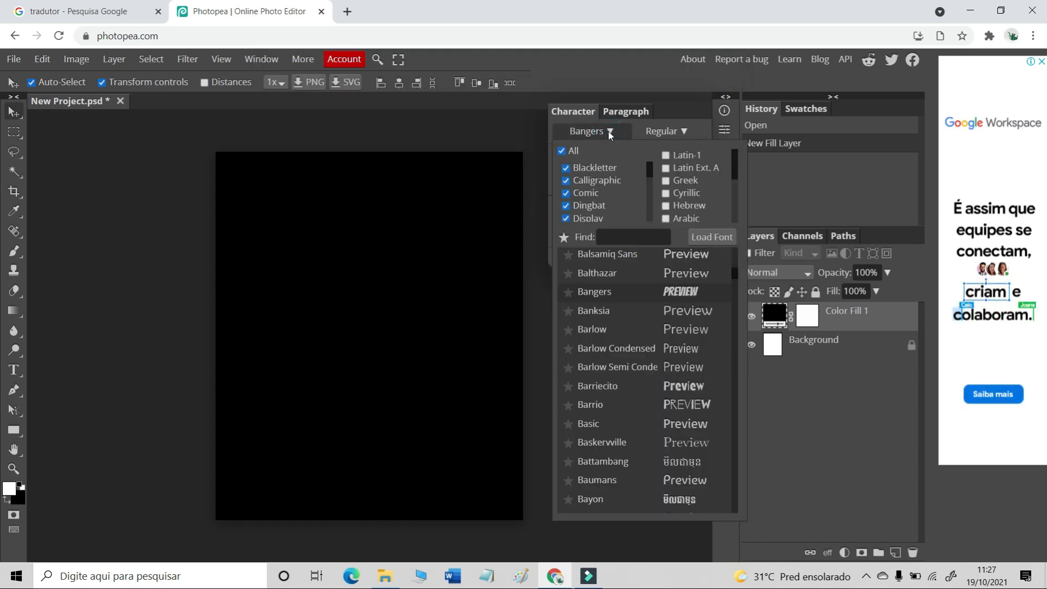
{"action": "left_click", "coordinate": [632, 236]}
{"action": "type", "text": "TWO"}
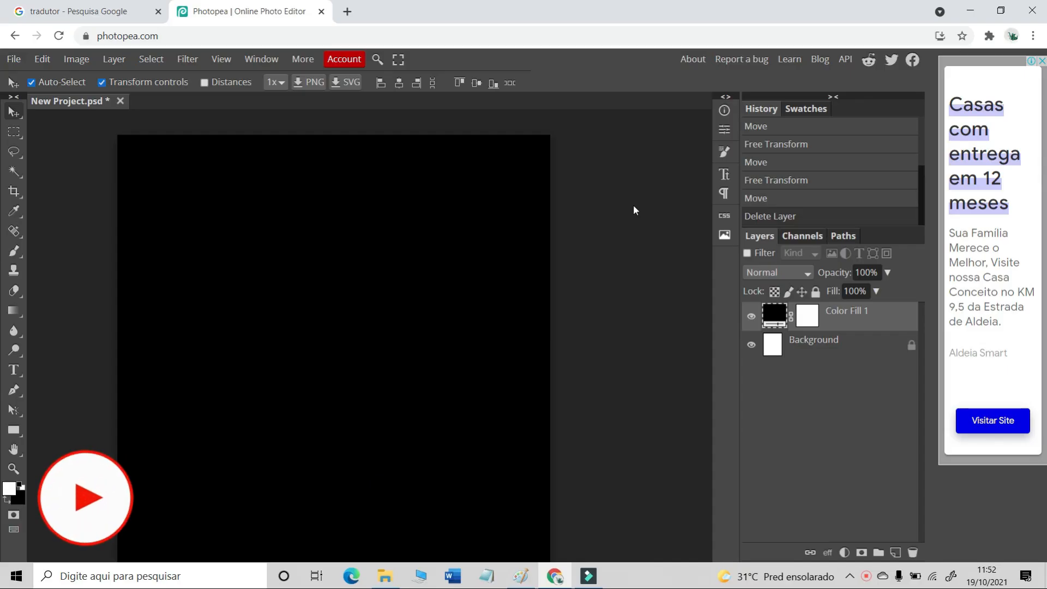
- Place the MODEL image from Downloads as a smart object and enlarge it in the upper-left area of the canvas
{"action": "left_click", "coordinate": [13, 59]}
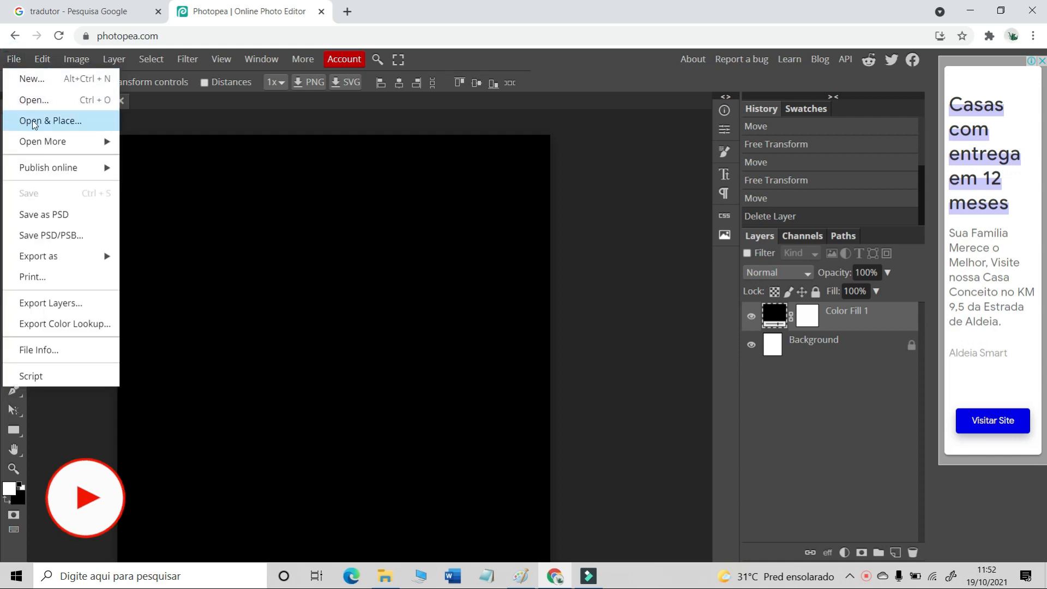
{"action": "left_click", "coordinate": [50, 120]}
{"action": "left_click", "coordinate": [200, 128]}
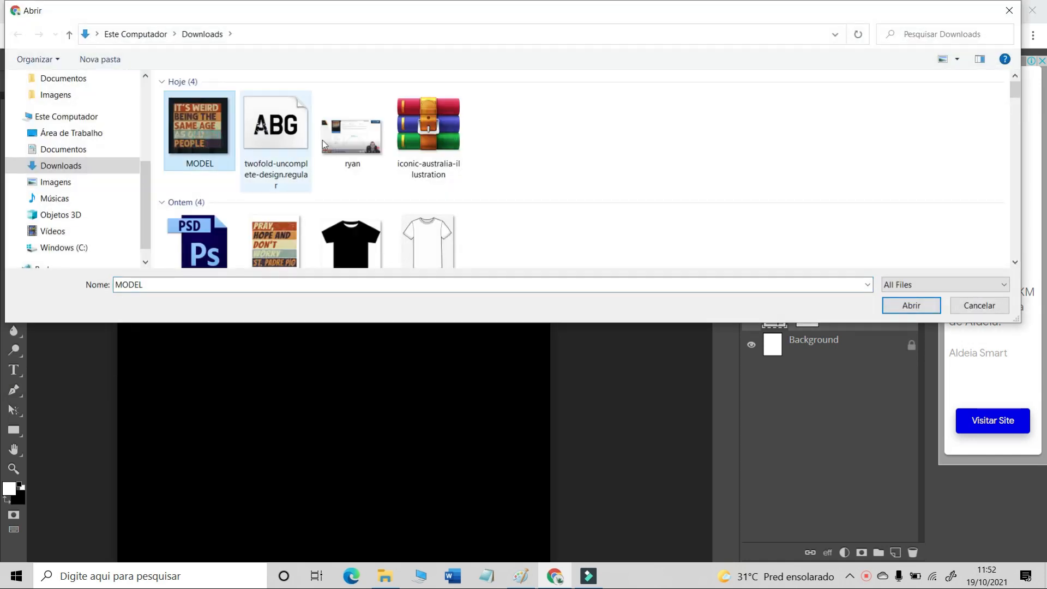
{"action": "left_click", "coordinate": [914, 306]}
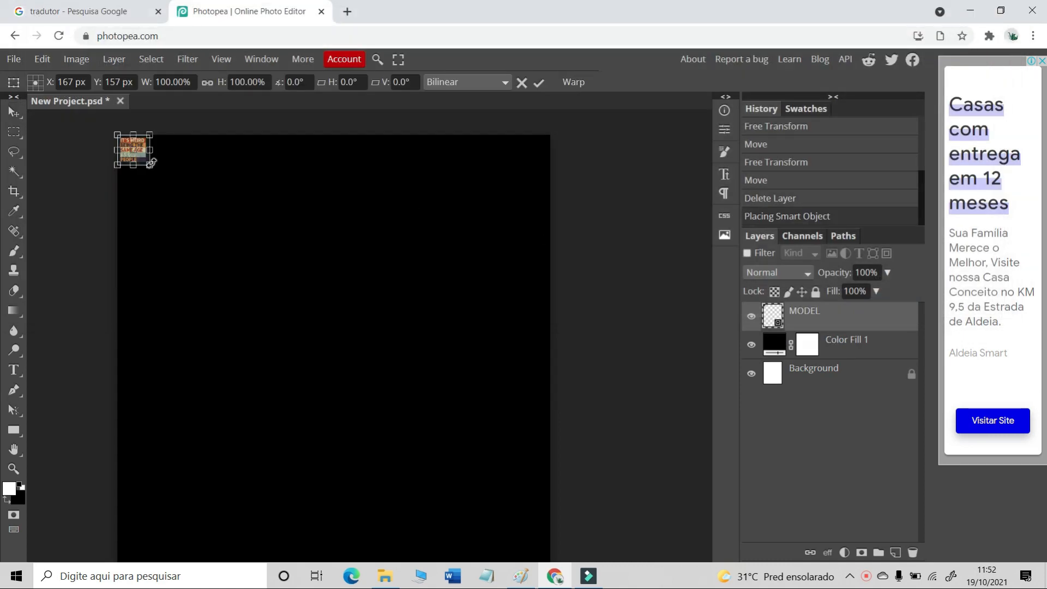
{"action": "left_click_drag", "start_coordinate": [151, 164], "coordinate": [273, 281]}
{"action": "left_click", "coordinate": [542, 84]}
{"action": "left_click_drag", "start_coordinate": [224, 207], "coordinate": [236, 267]}
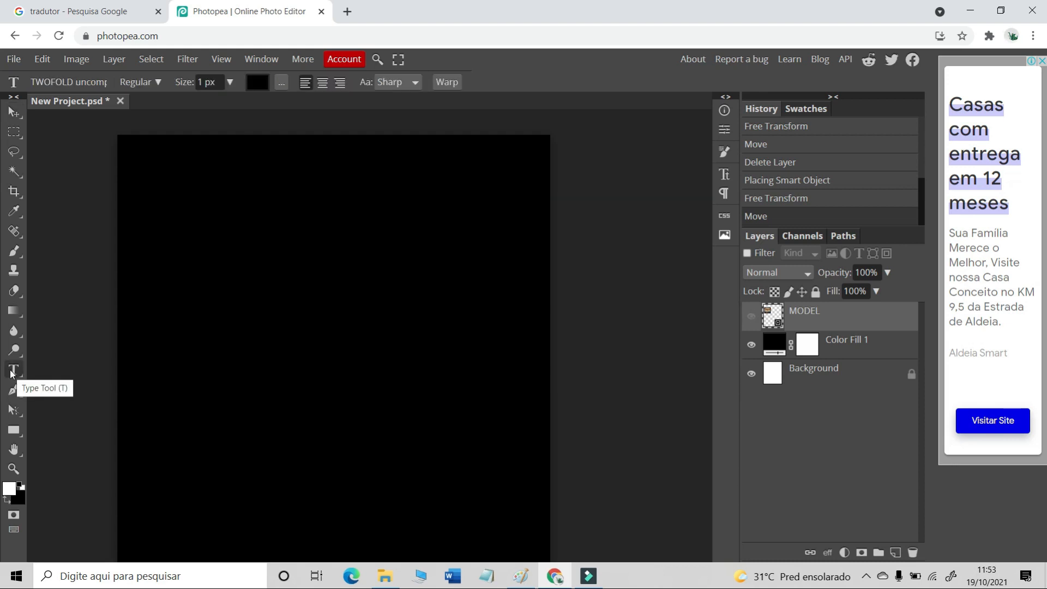
- Add a text layer with the single letter I in the TWOFOLD font and set its color to white
{"action": "left_click", "coordinate": [178, 258]}
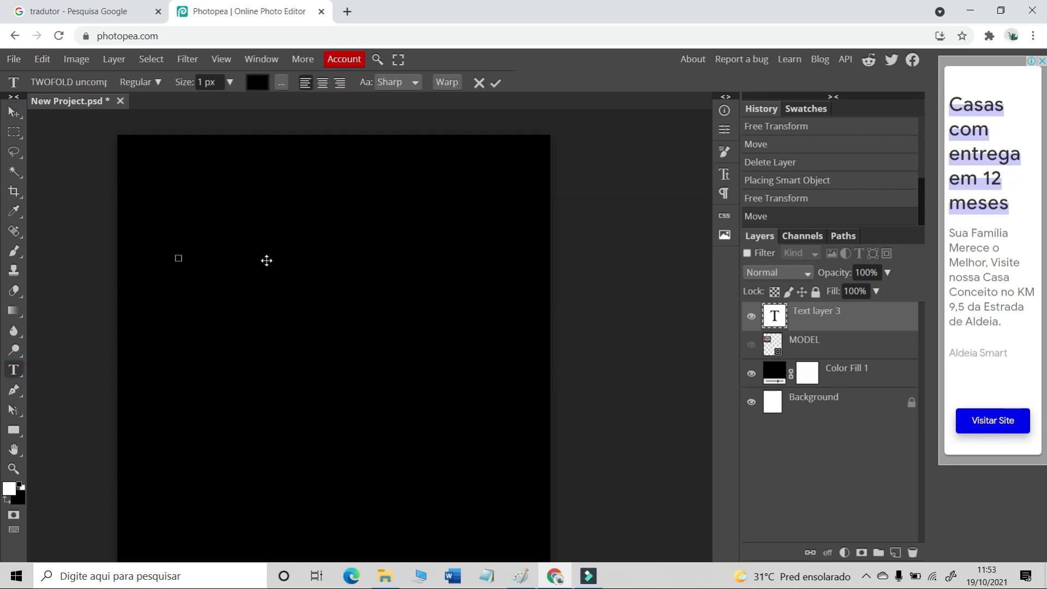
{"action": "left_click", "coordinate": [159, 282]}
{"action": "left_click", "coordinate": [723, 177]}
{"action": "left_click", "coordinate": [666, 234]}
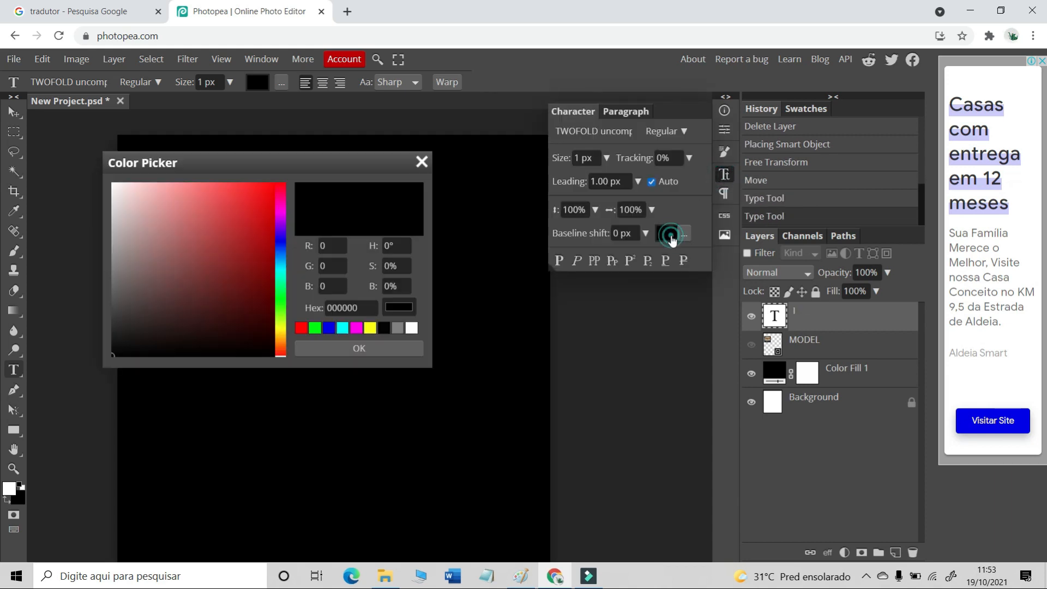
{"action": "left_click", "coordinate": [412, 327]}
{"action": "left_click", "coordinate": [327, 345]}
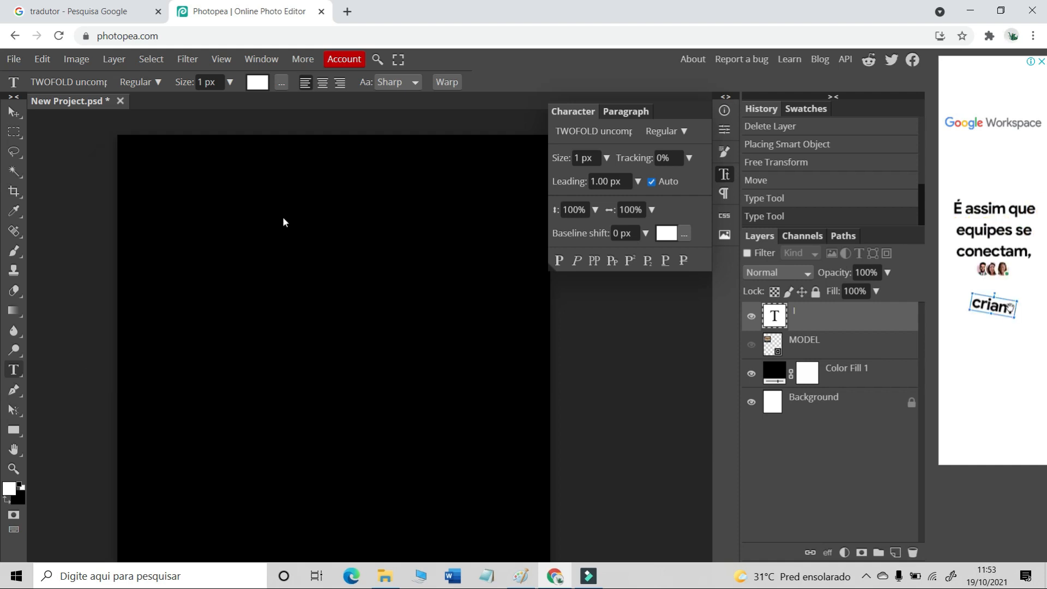
- Set the letter's font size to 150 px and its vertical and horizontal scale to 300%
{"action": "left_click", "coordinate": [607, 159]}
{"action": "left_click_drag", "start_coordinate": [558, 178], "coordinate": [654, 147]}
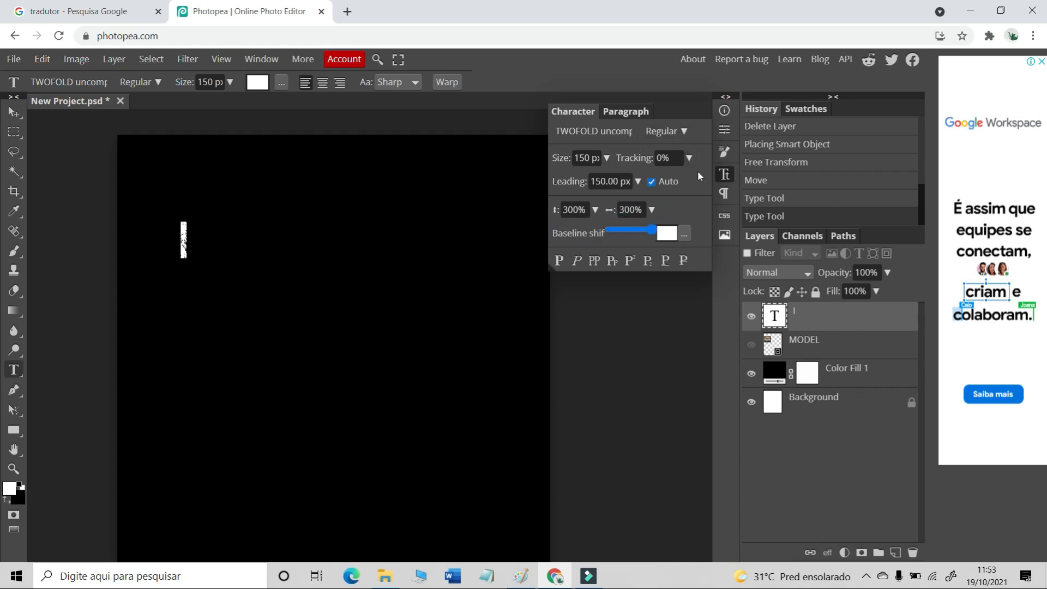
{"action": "left_click", "coordinate": [724, 174]}
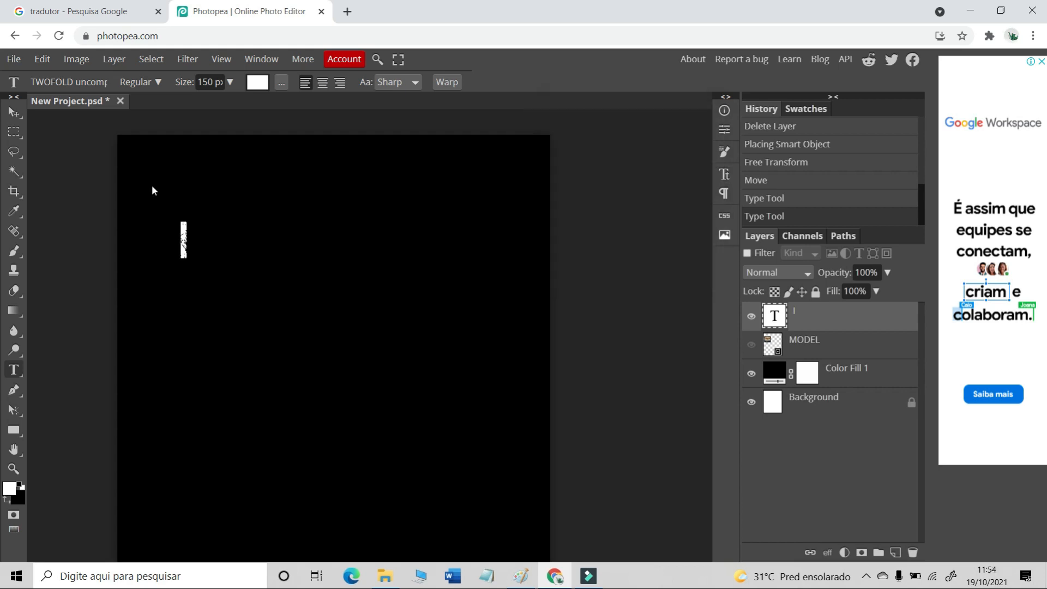
- Rotate the letter I by 90° with Free Transform so it lies horizontally as a bar
{"action": "left_click", "coordinate": [18, 113]}
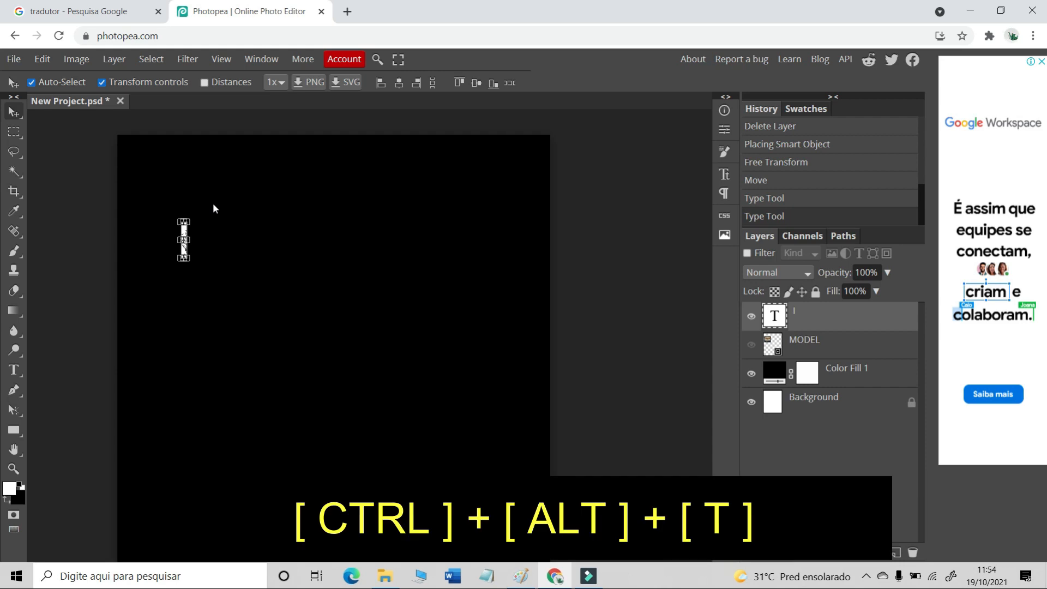
{"action": "key", "text": "ctrl+alt+t"}
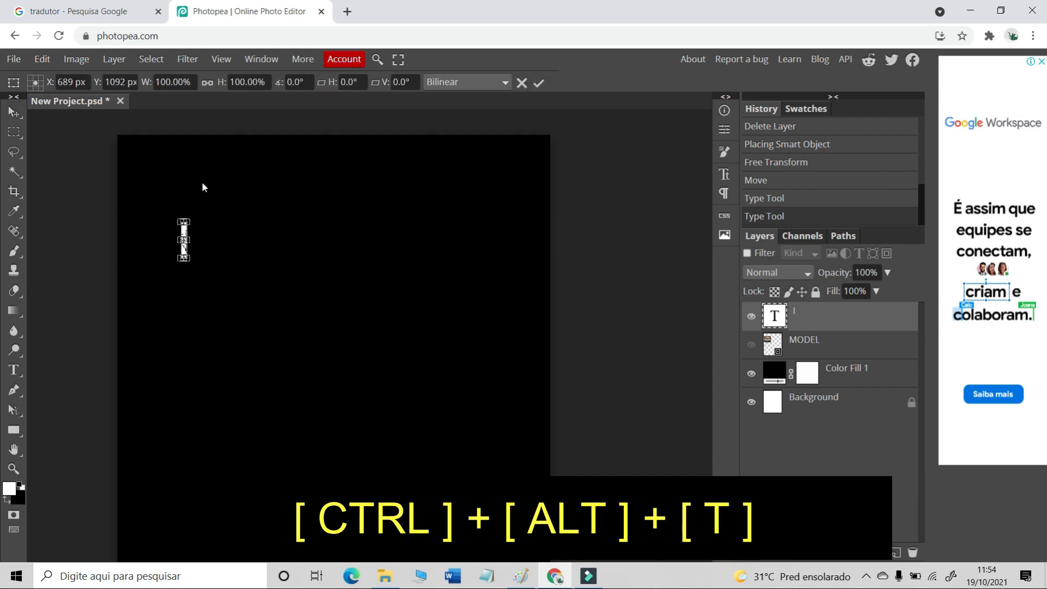
{"action": "left_click", "coordinate": [300, 82]}
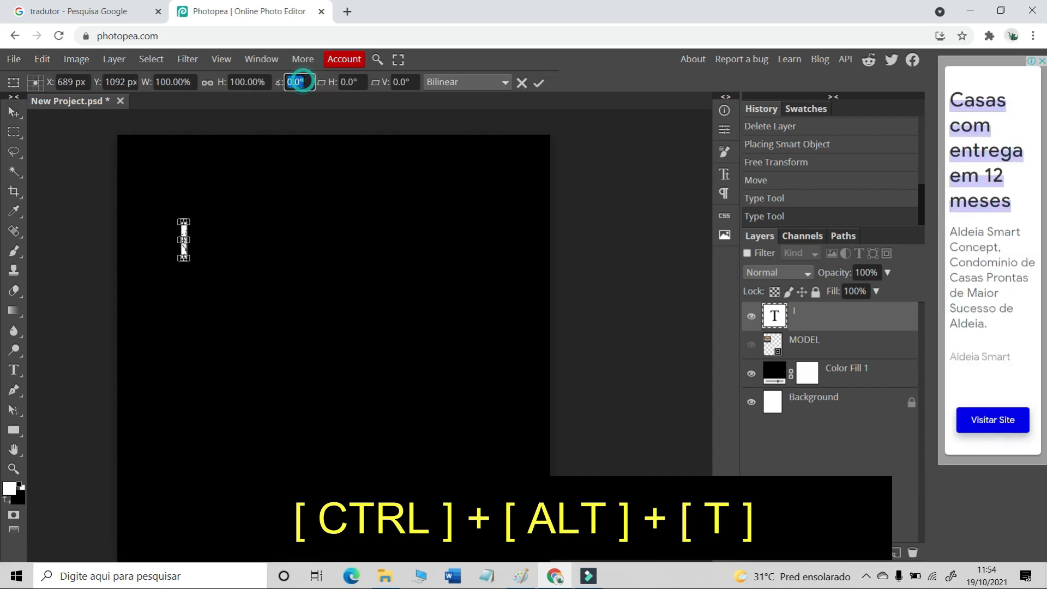
{"action": "type", "text": "90"}
{"action": "key", "text": "Return"}
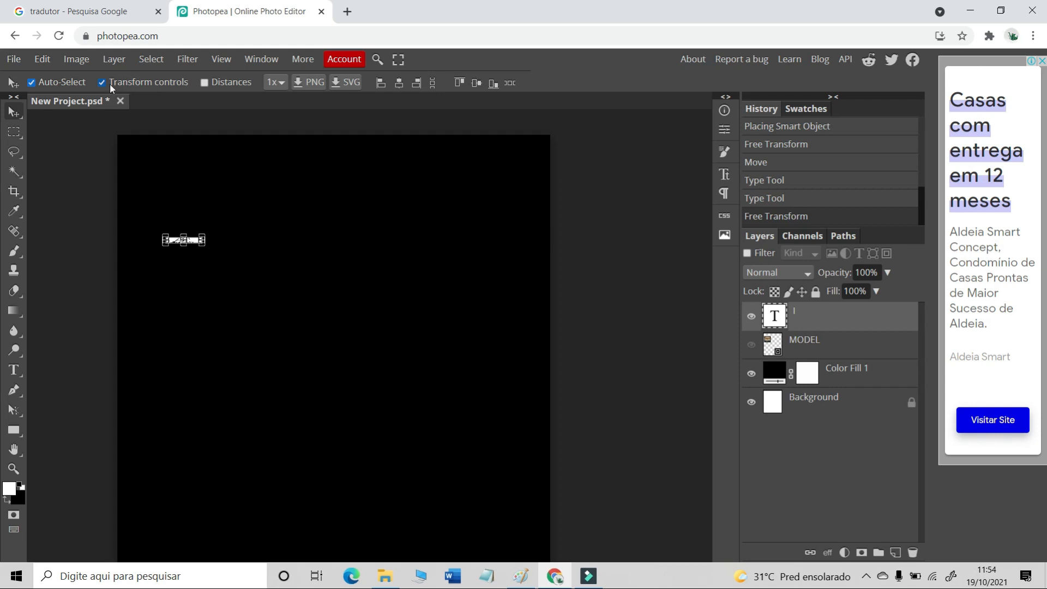
- Scale the rotated letter I bar up to about 621.54% with Free Transform and apply it
{"action": "left_click", "coordinate": [13, 469]}
{"action": "left_click_drag", "start_coordinate": [169, 233], "coordinate": [198, 213]}
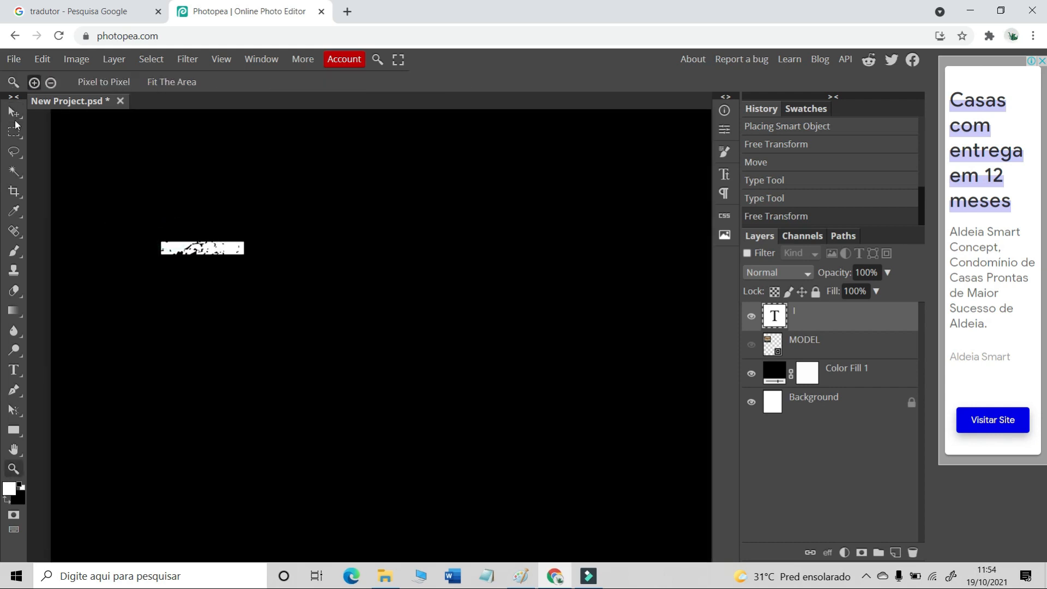
{"action": "left_click", "coordinate": [13, 112]}
{"action": "left_click_drag", "start_coordinate": [246, 258], "coordinate": [679, 394]}
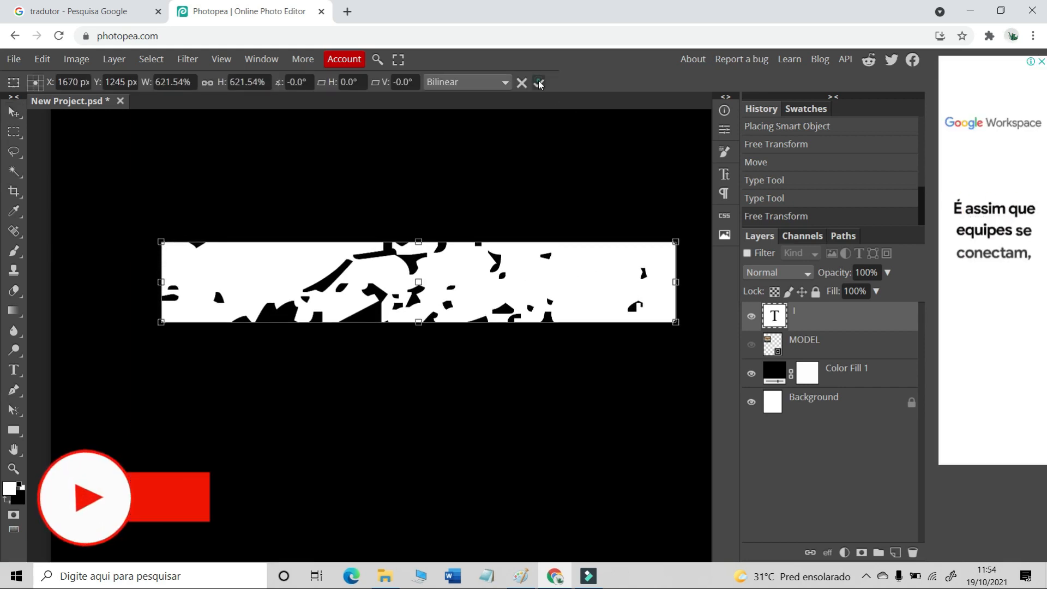
{"action": "left_click", "coordinate": [538, 83]}
- Enlarge the bar further to about 3841 px wide by 602 px high so it spans most of the canvas
{"action": "left_click", "coordinate": [13, 469]}
{"action": "left_click_drag", "start_coordinate": [333, 262], "coordinate": [283, 262]}
{"action": "left_click", "coordinate": [14, 112]}
{"action": "left_click_drag", "start_coordinate": [474, 287], "coordinate": [612, 331]}
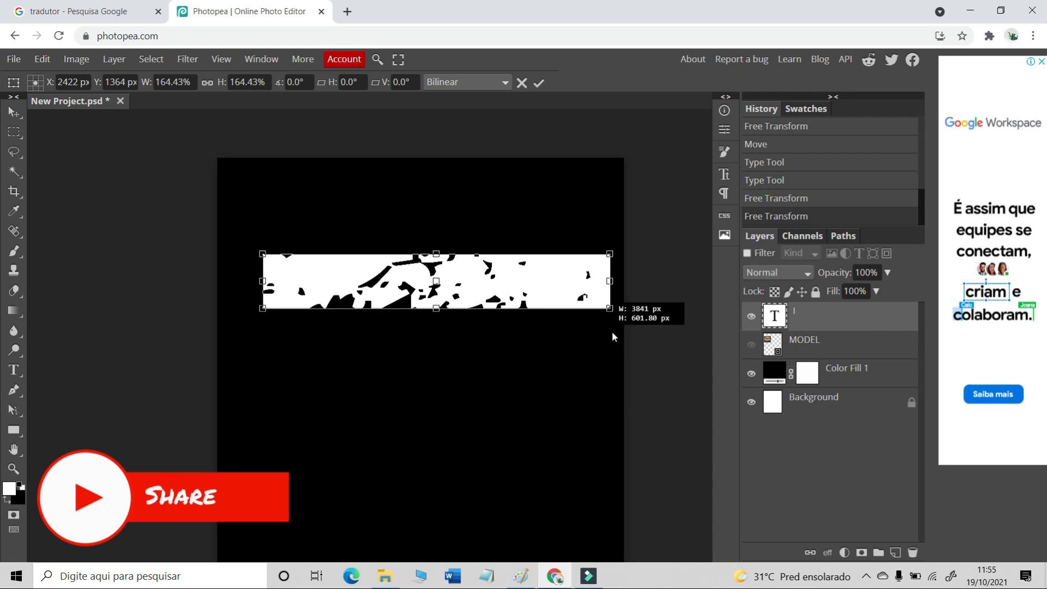
{"action": "left_click", "coordinate": [538, 83]}
- Widen the bar to nearly the full canvas width with even side margins and place it near the canvas's upper edge
{"action": "left_click_drag", "start_coordinate": [431, 280], "coordinate": [408, 276]}
{"action": "left_click_drag", "start_coordinate": [590, 277], "coordinate": [616, 277]}
{"action": "left_click", "coordinate": [540, 81]}
{"action": "left_click_drag", "start_coordinate": [401, 260], "coordinate": [397, 202]}
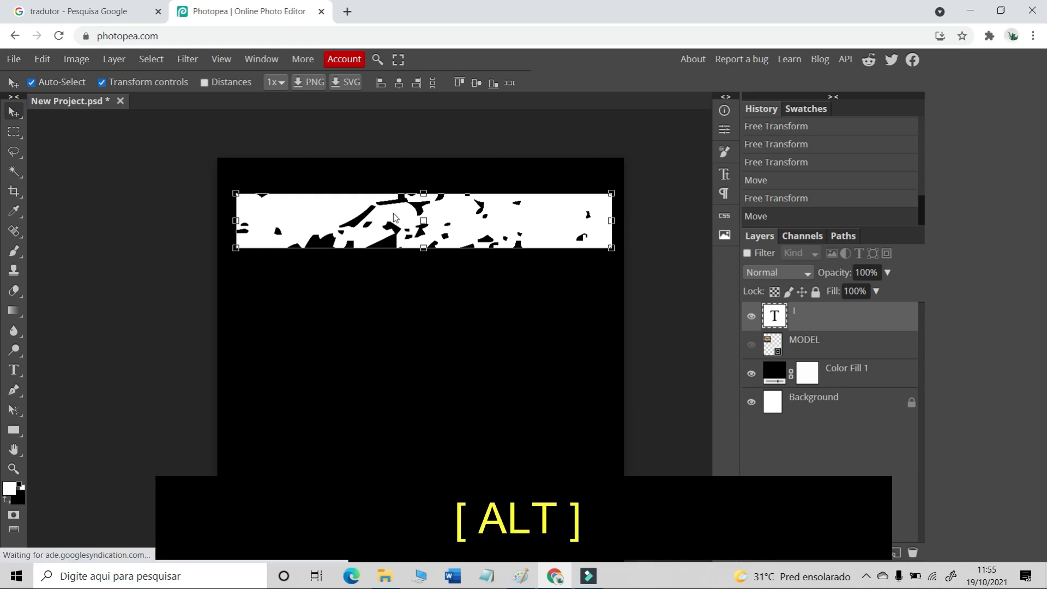
- Duplicate the bar directly beneath the first one, align it, and flip the copy horizontally
{"action": "left_click_drag", "start_coordinate": [313, 210], "coordinate": [312, 282]}
{"action": "left_click_drag", "start_coordinate": [460, 286], "coordinate": [464, 287]}
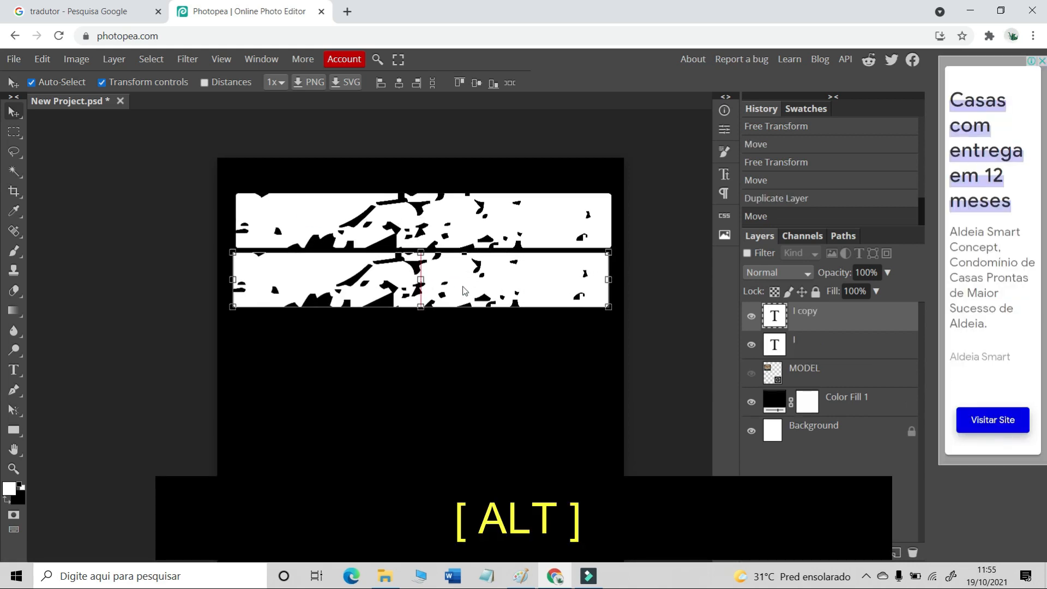
{"action": "key", "text": "ctrl+alt+t"}
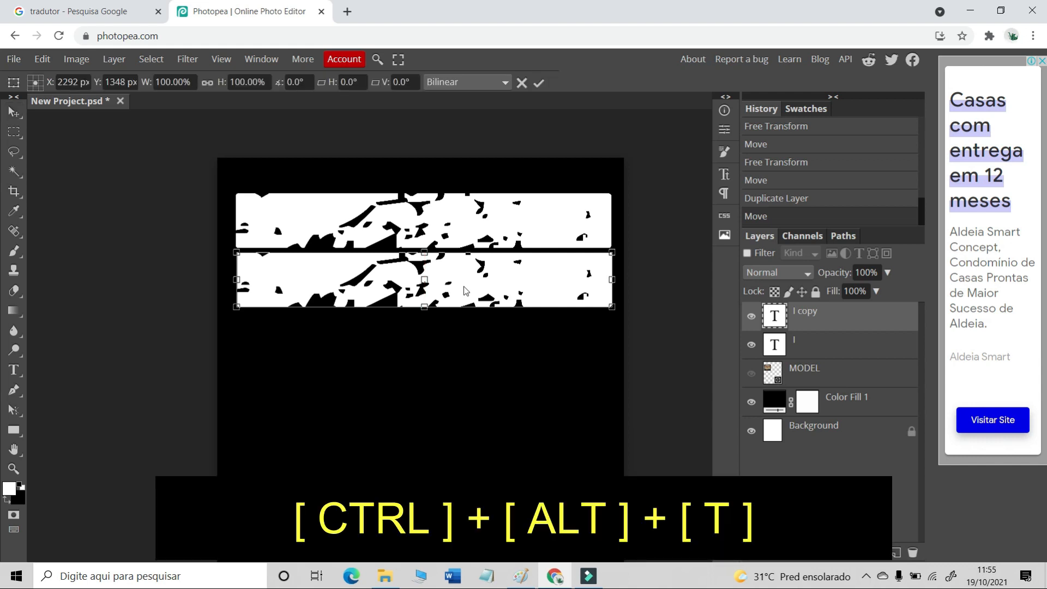
{"action": "right_click", "coordinate": [465, 289]}
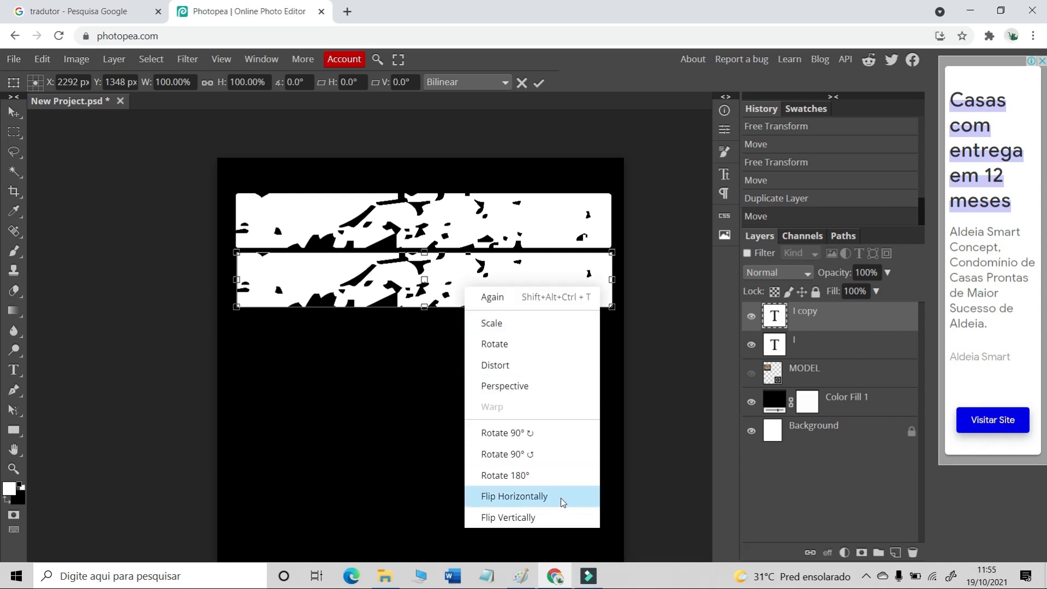
{"action": "left_click", "coordinate": [561, 496]}
{"action": "left_click", "coordinate": [538, 82]}
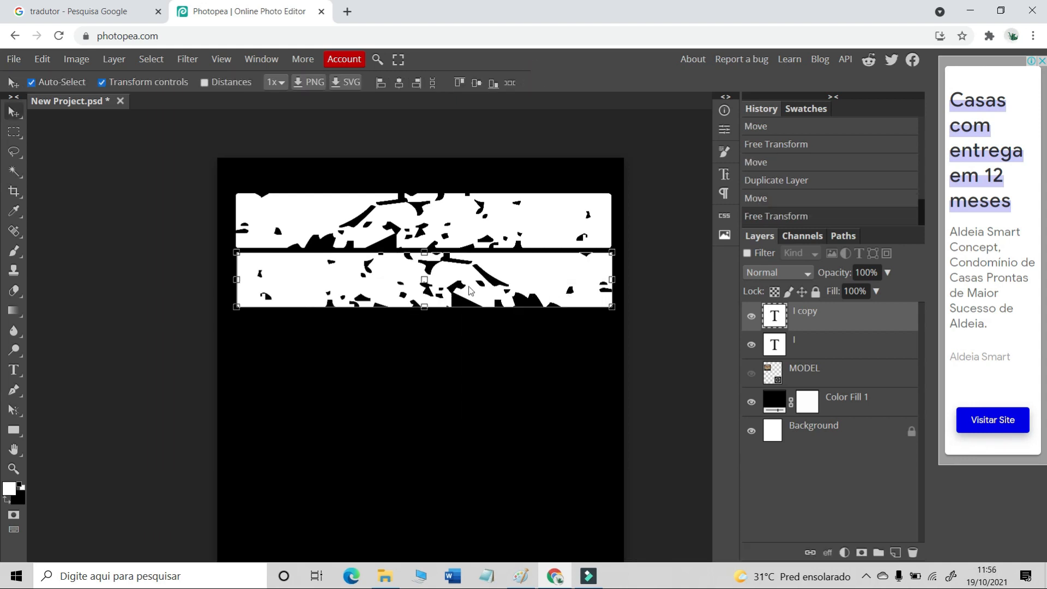
- Show the MODEL reference image below the bars and enable a Color Overlay on the upper bar's layer
{"action": "left_click", "coordinate": [751, 376]}
{"action": "left_click_drag", "start_coordinate": [284, 327], "coordinate": [284, 462]}
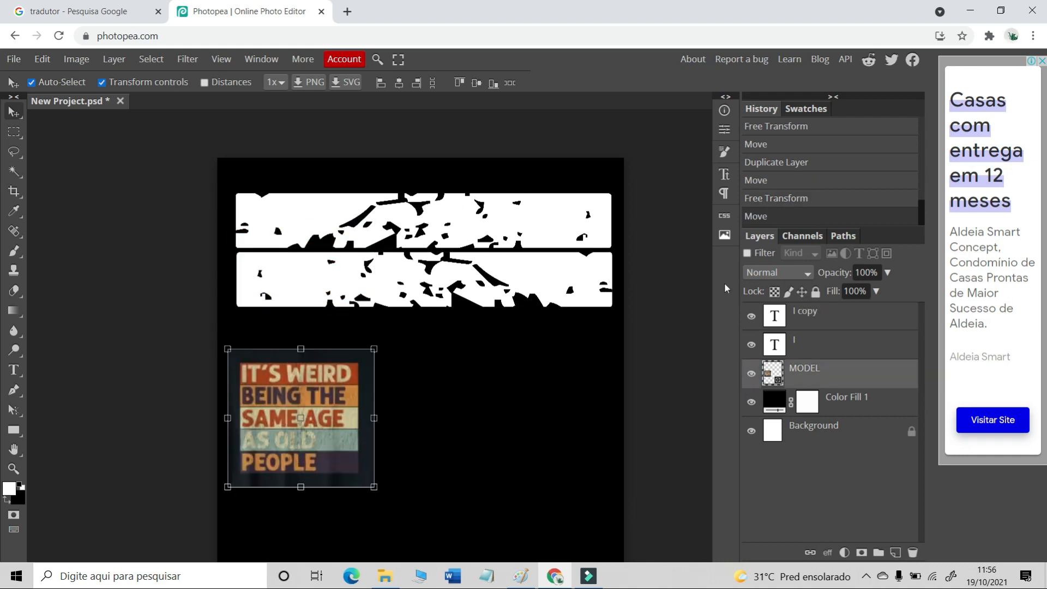
{"action": "left_click", "coordinate": [833, 348]}
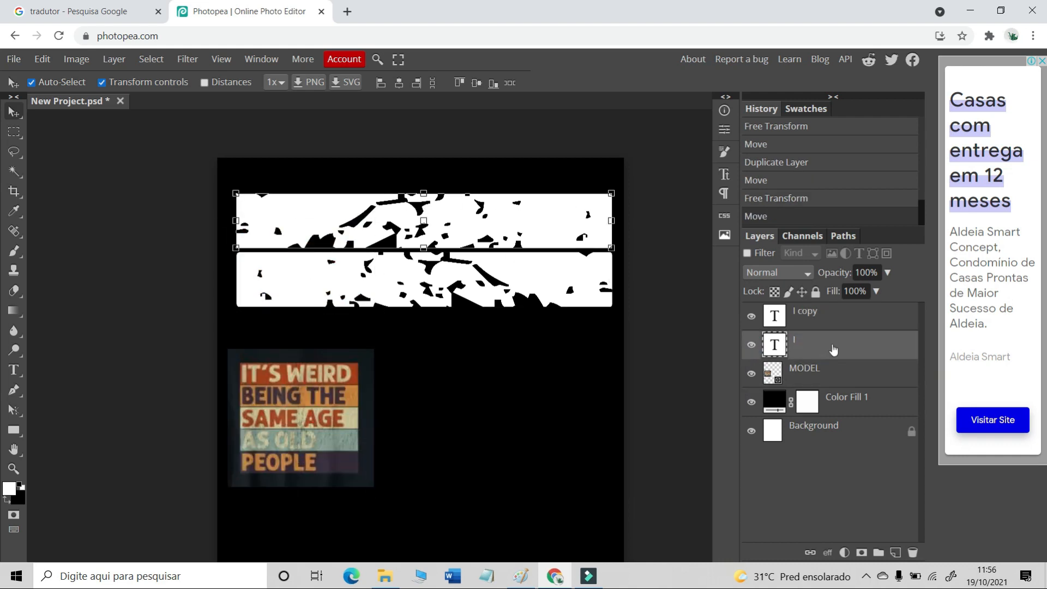
{"action": "double_click", "coordinate": [915, 358]}
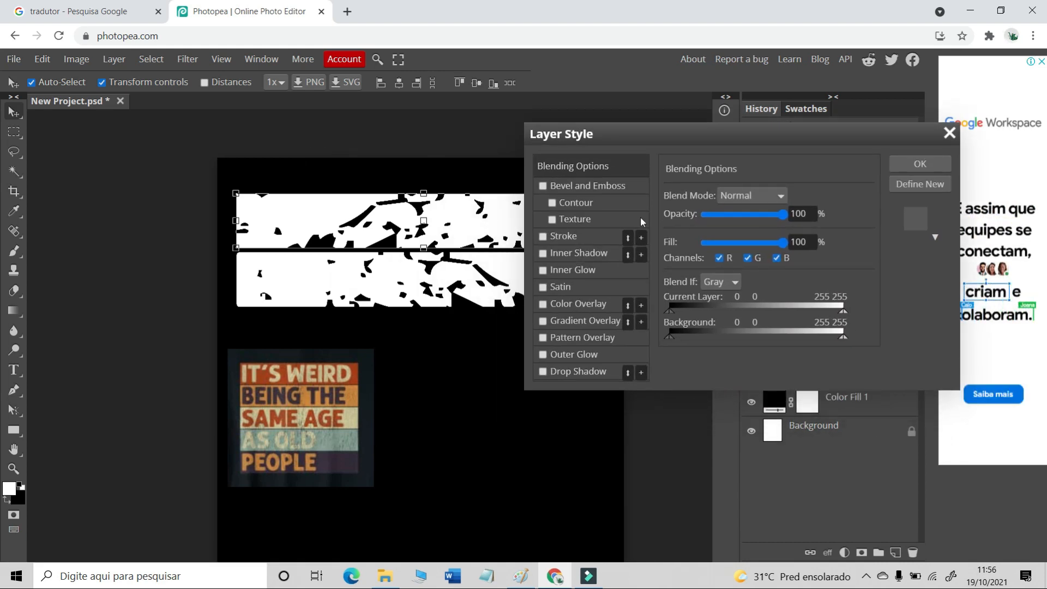
{"action": "left_click", "coordinate": [543, 304]}
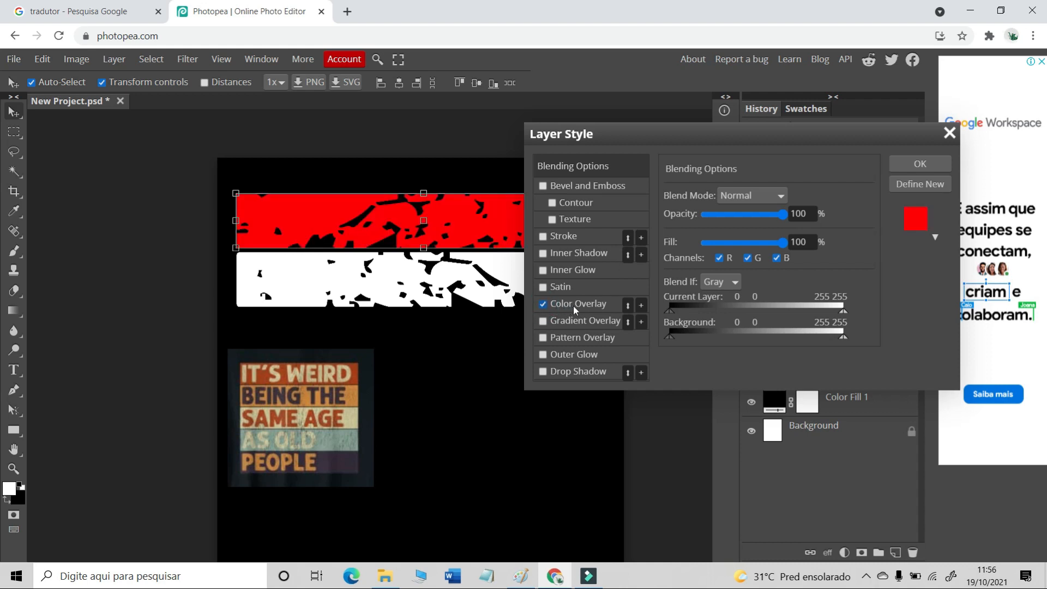
{"action": "left_click", "coordinate": [580, 309]}
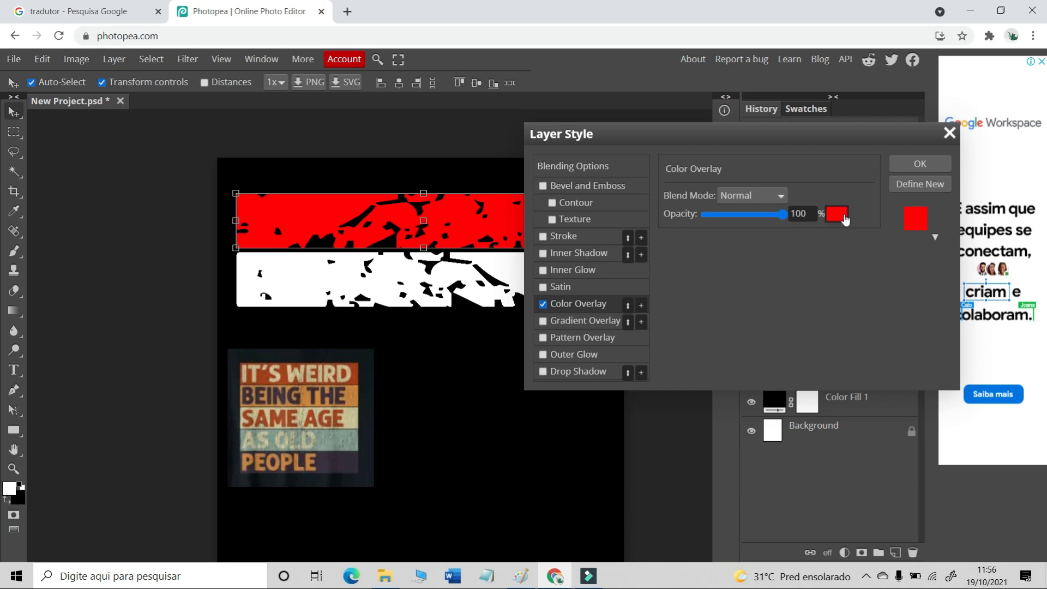
- Set the upper bar's Color Overlay to the burnt red b13707, based on the reference's first stripe, and apply it
{"action": "left_click", "coordinate": [844, 219]}
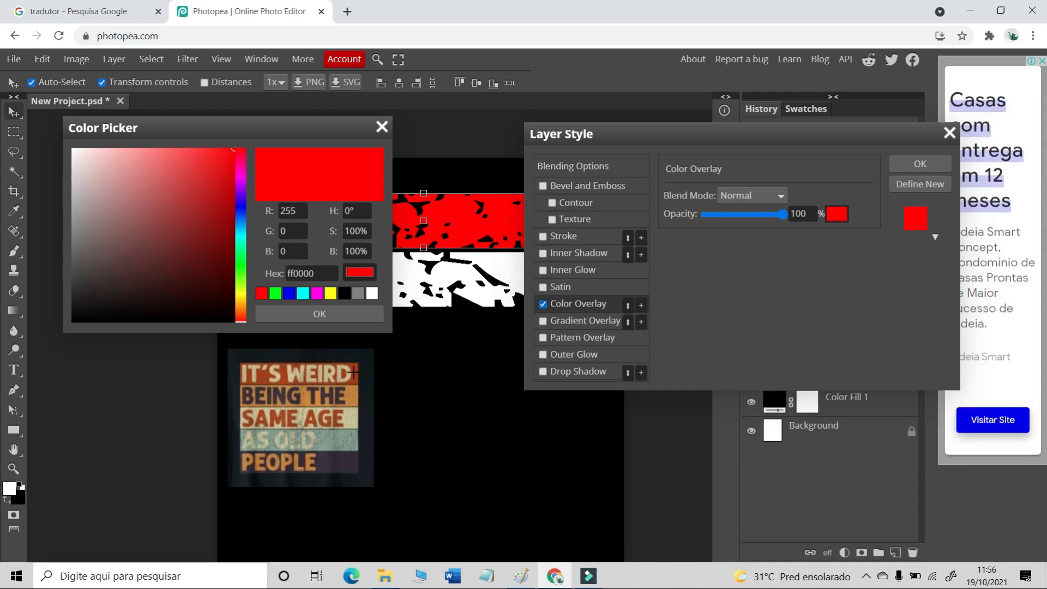
{"action": "left_click", "coordinate": [241, 314]}
{"action": "left_click", "coordinate": [221, 184]}
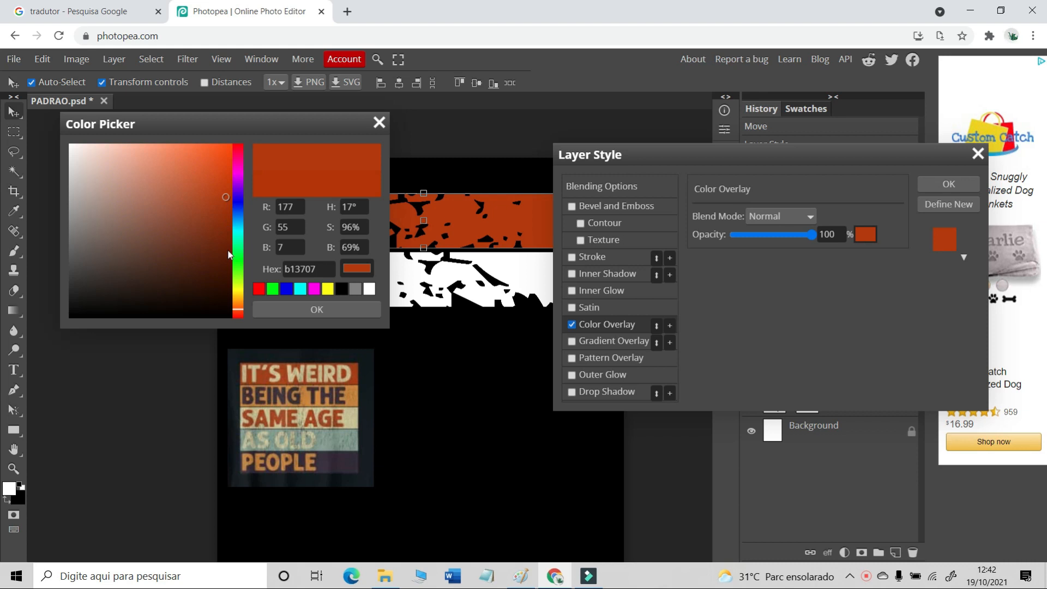
{"action": "left_click", "coordinate": [356, 313]}
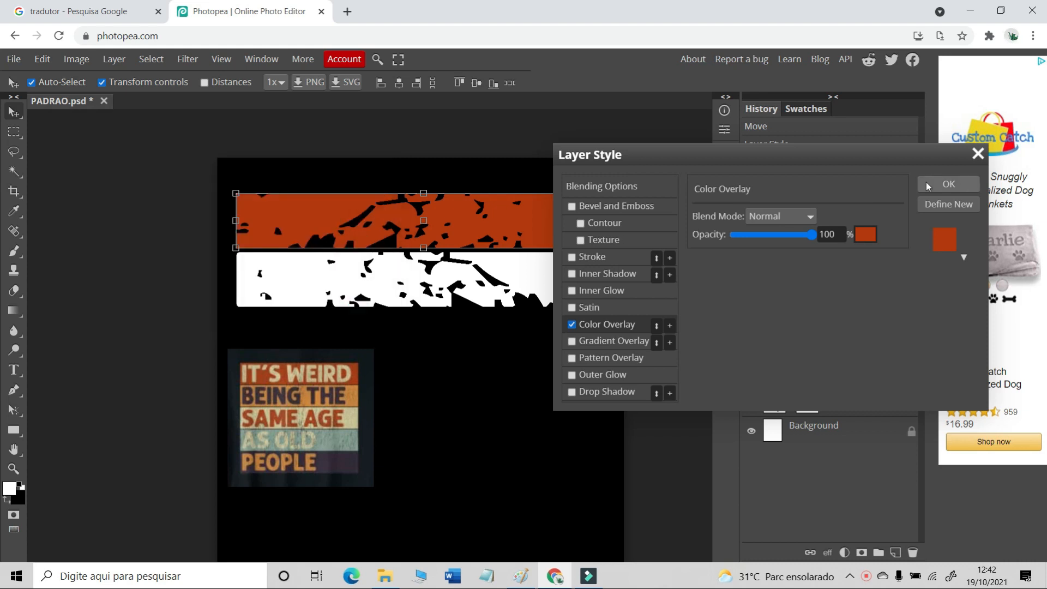
{"action": "left_click", "coordinate": [948, 184]}
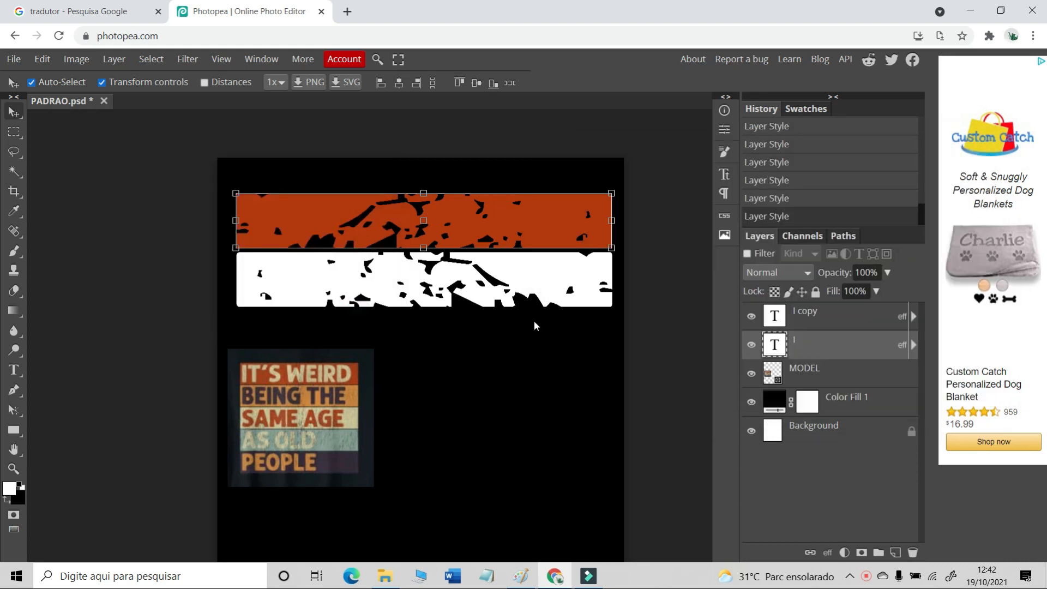
- Give the second bar an orange Color Overlay of e49024, sampled from the reference's second stripe and brightened
{"action": "left_click", "coordinate": [857, 327]}
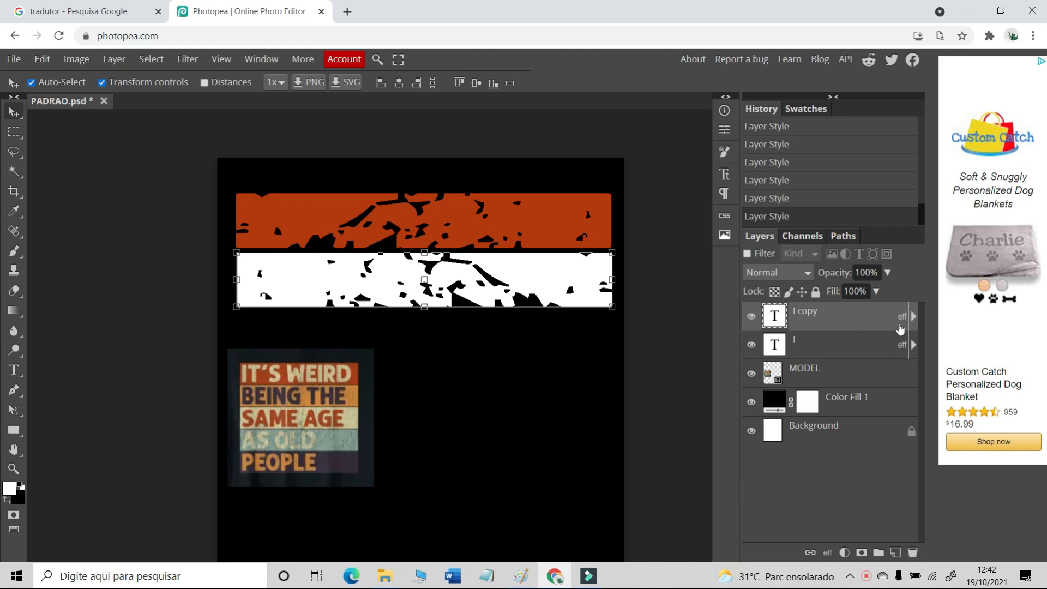
{"action": "double_click", "coordinate": [899, 327]}
{"action": "left_click_drag", "start_coordinate": [669, 154], "coordinate": [742, 116]}
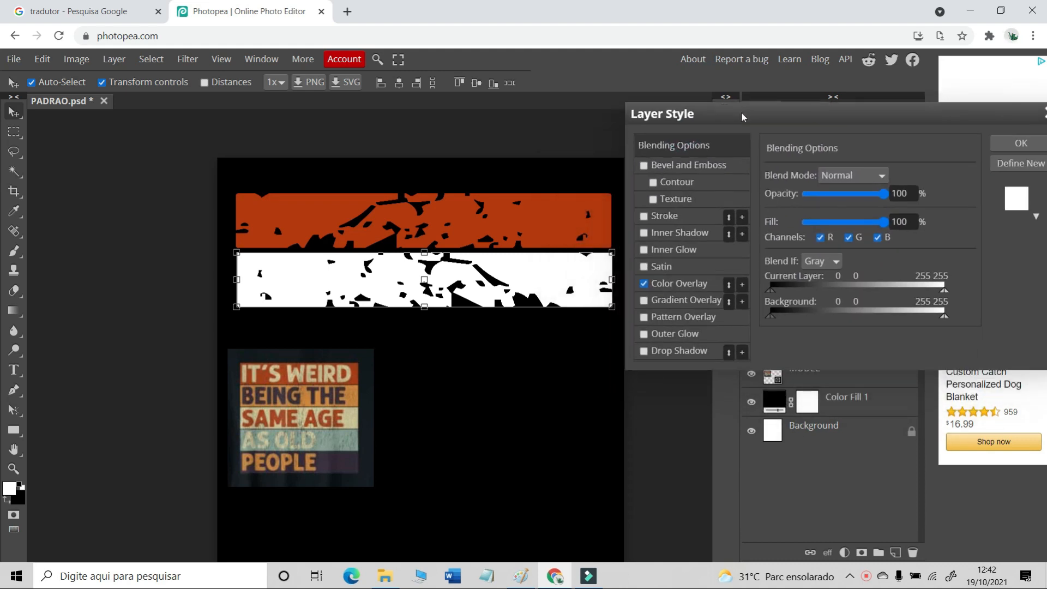
{"action": "left_click", "coordinate": [679, 283]}
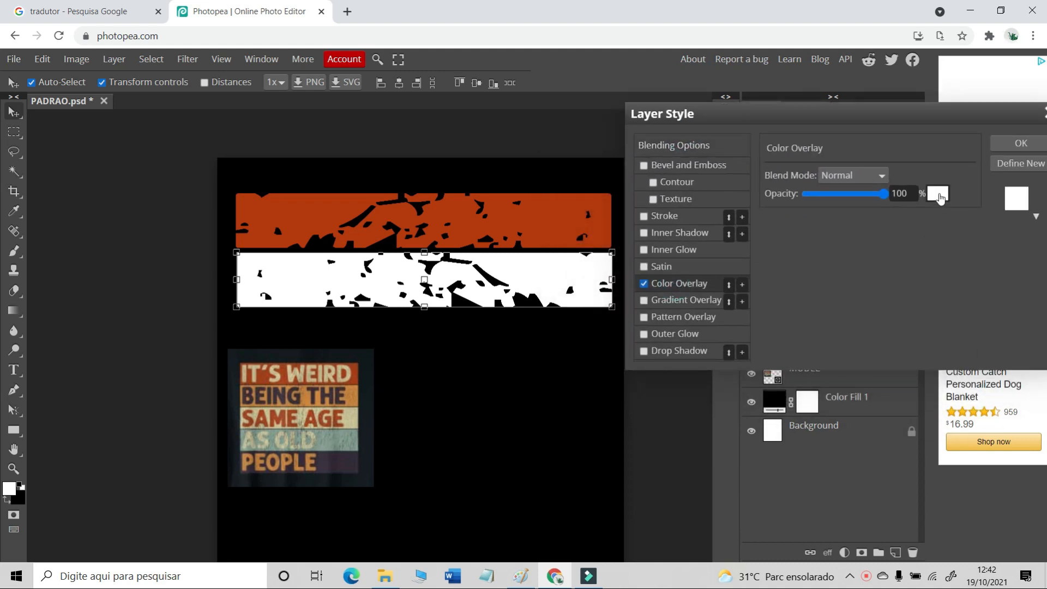
{"action": "left_click", "coordinate": [938, 194]}
{"action": "left_click_drag", "start_coordinate": [306, 160], "coordinate": [238, 124]}
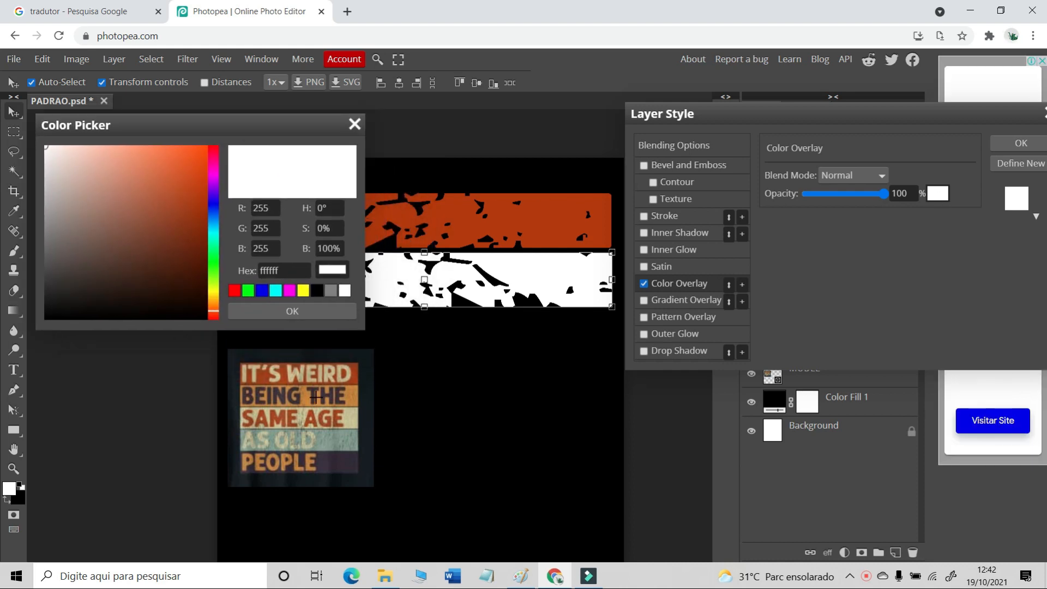
{"action": "left_click", "coordinate": [349, 389]}
{"action": "left_click", "coordinate": [169, 181]}
{"action": "left_click_drag", "start_coordinate": [169, 181], "coordinate": [177, 172]}
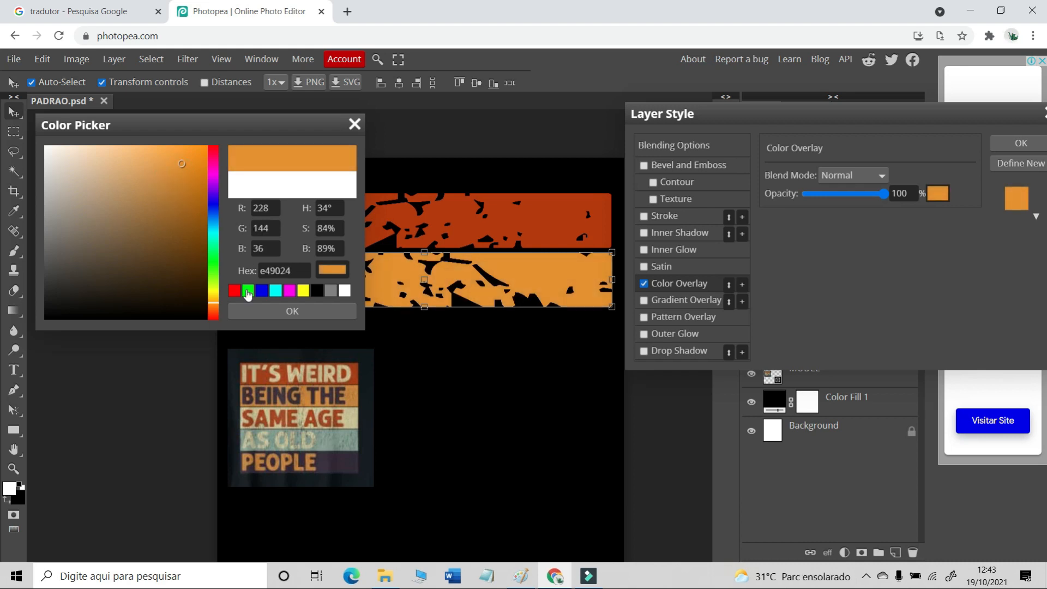
{"action": "left_click", "coordinate": [284, 310]}
{"action": "left_click", "coordinate": [1022, 145]}
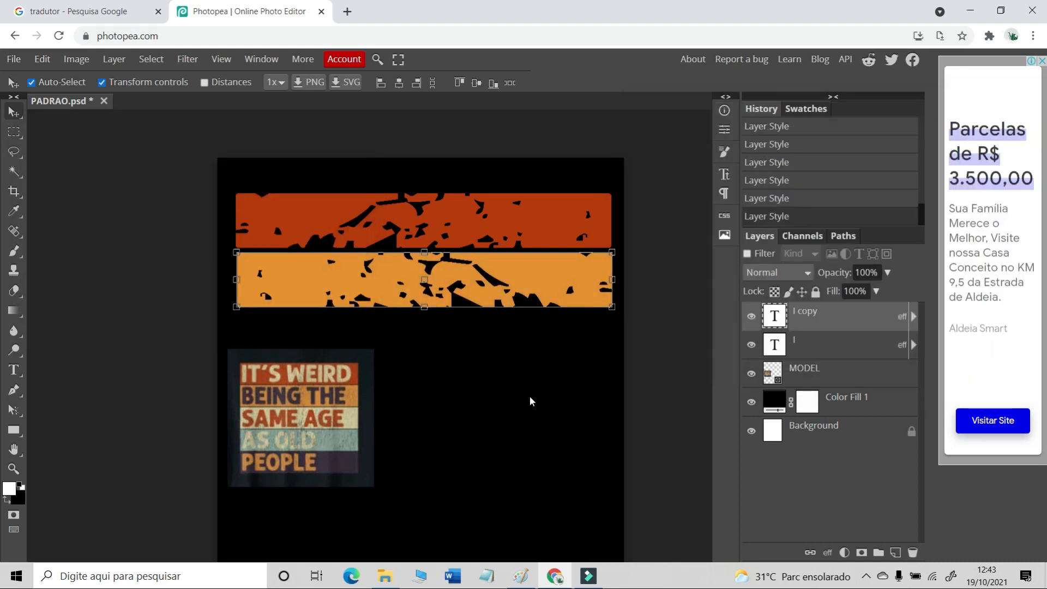
{"action": "left_click", "coordinate": [530, 401]}
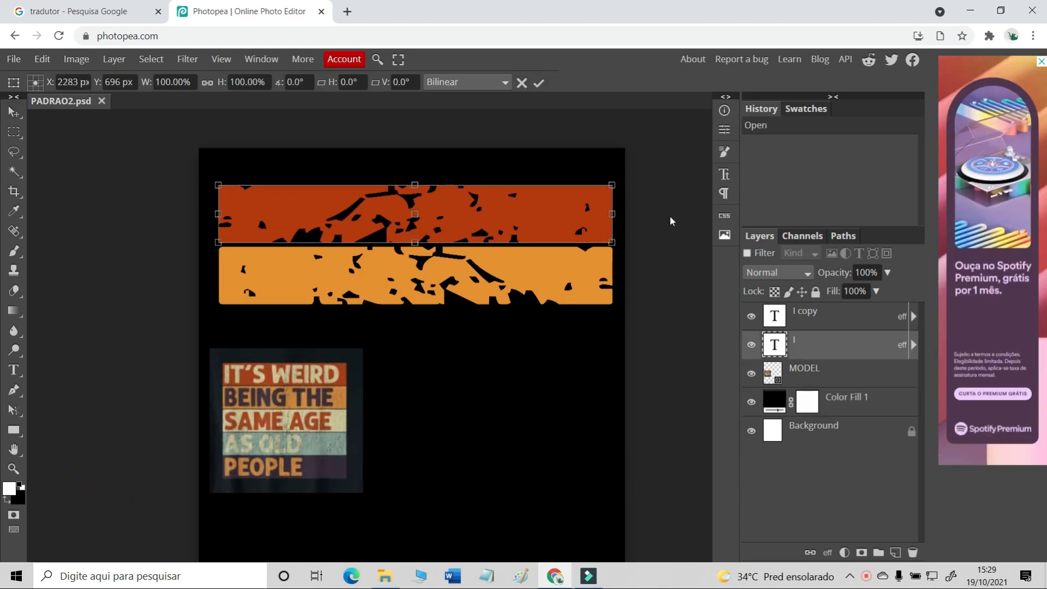
- Move the MODEL reference to the canvas's upper-left corner and bring its layer to the front of the stack
{"action": "left_click", "coordinate": [297, 414]}
{"action": "left_click_drag", "start_coordinate": [298, 415], "coordinate": [209, 160]}
{"action": "left_click_drag", "start_coordinate": [818, 373], "coordinate": [822, 308]}
- Duplicate the red bar as a third bar below the orange one and set its Color Overlay to cdc299
{"action": "left_click_drag", "start_coordinate": [536, 237], "coordinate": [537, 361]}
{"action": "double_click", "coordinate": [902, 375]}
{"action": "left_click_drag", "start_coordinate": [338, 161], "coordinate": [763, 141]}
{"action": "left_click", "coordinate": [845, 220]}
{"action": "left_click", "coordinate": [251, 167]}
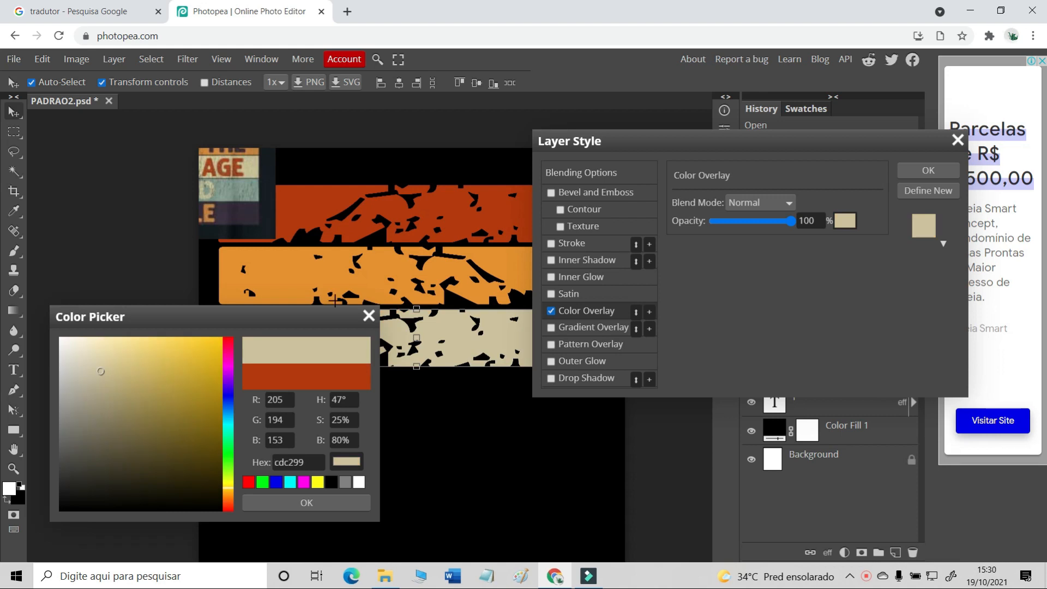
{"action": "left_click", "coordinate": [306, 502]}
{"action": "left_click", "coordinate": [928, 171]}
- Duplicate the orange bar as a fourth bar and give it a muted green Color Overlay sampled from the reference
{"action": "left_click", "coordinate": [818, 347]}
{"action": "left_click_drag", "start_coordinate": [550, 263], "coordinate": [550, 388]}
{"action": "double_click", "coordinate": [902, 345]}
{"action": "left_click", "coordinate": [586, 311]}
{"action": "left_click", "coordinate": [844, 220]}
{"action": "left_click_drag", "start_coordinate": [357, 163], "coordinate": [244, 336]}
{"action": "left_click", "coordinate": [225, 190]}
{"action": "left_click", "coordinate": [39, 412]}
{"action": "left_click", "coordinate": [41, 419]}
{"action": "left_click", "coordinate": [264, 516]}
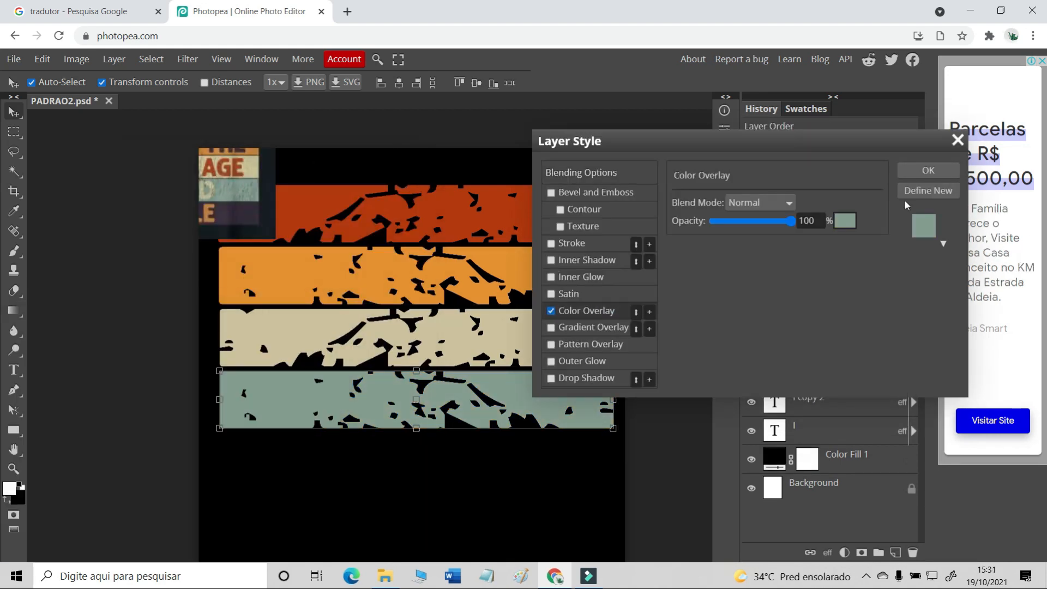
{"action": "left_click", "coordinate": [928, 170]}
- Duplicate the red bar as a fifth bar beneath the green one and sample the reference's dark purple for its overlay
{"action": "left_click_drag", "start_coordinate": [520, 206], "coordinate": [520, 452]}
{"action": "double_click", "coordinate": [901, 431]}
{"action": "left_click", "coordinate": [587, 310]}
{"action": "left_click", "coordinate": [845, 221]}
{"action": "left_click_drag", "start_coordinate": [273, 163], "coordinate": [117, 264]}
{"action": "left_click", "coordinate": [230, 204]}
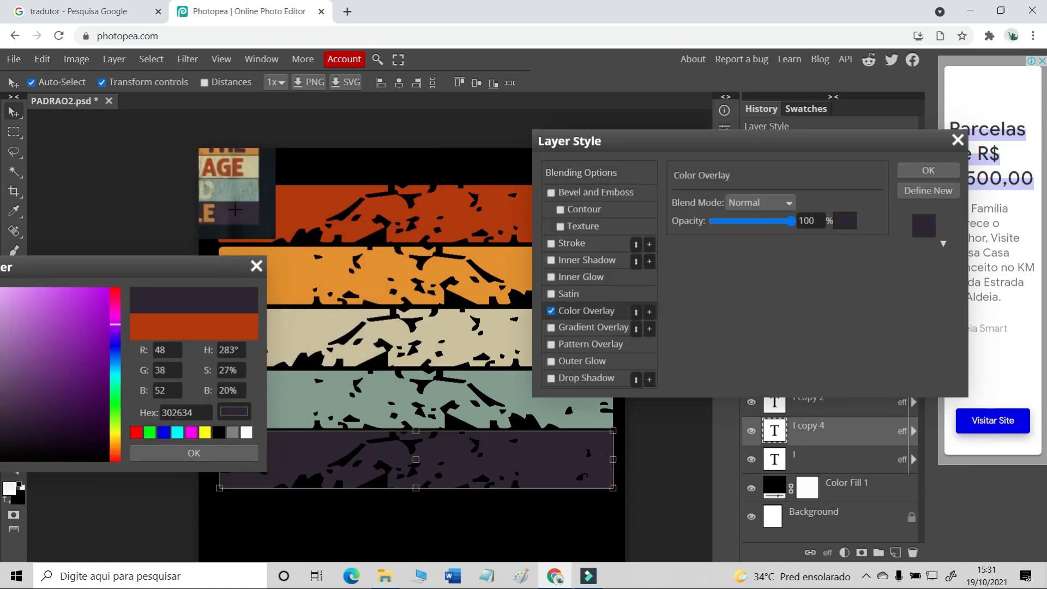
- Adjust the fifth bar's Color Overlay to the lighter purple 392a41 and apply it
{"action": "left_click_drag", "start_coordinate": [180, 265], "coordinate": [214, 283]}
{"action": "left_click", "coordinate": [47, 430]}
{"action": "left_click", "coordinate": [29, 438]}
{"action": "left_click", "coordinate": [44, 435]}
{"action": "left_click", "coordinate": [47, 432]}
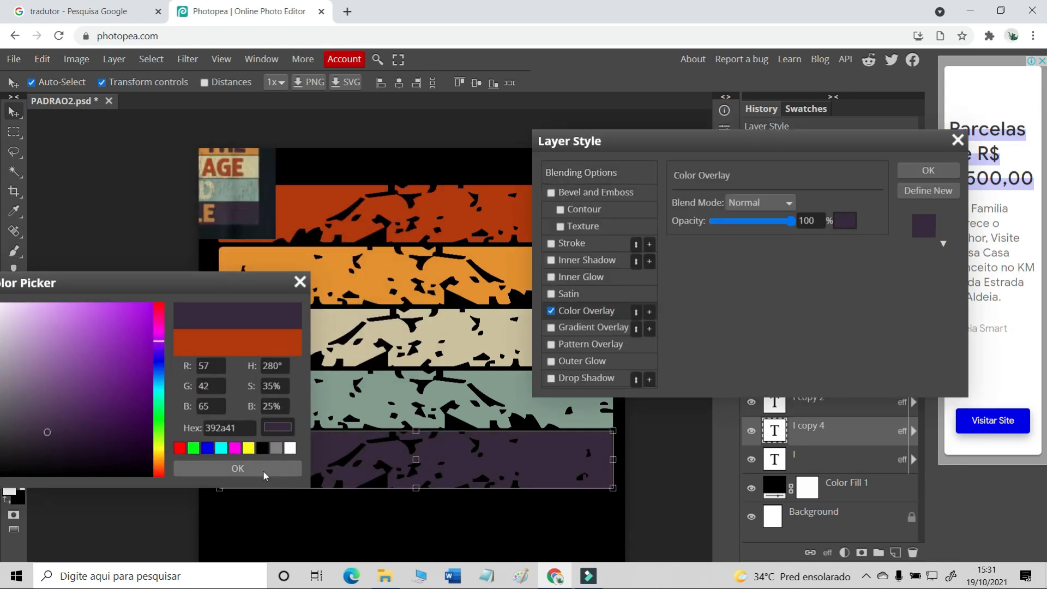
{"action": "left_click", "coordinate": [262, 469]}
{"action": "left_click", "coordinate": [927, 171]}
- Align all five bars by their horizontal centers, space them with equal gaps, and group them
{"action": "left_click", "coordinate": [839, 460]}
{"action": "left_click", "coordinate": [836, 343], "text": "shift"}
{"action": "left_click", "coordinate": [399, 83]}
{"action": "left_click", "coordinate": [430, 83]}
{"action": "key", "text": "ctrl+g"}
- Stretch the bar group vertically to make the stripes taller, apply the transform, and hide the MODEL reference
{"action": "mouse_move", "coordinate": [416, 489]}
{"action": "left_mouse_down"}
{"action": "mouse_move", "coordinate": [416, 544]}
{"action": "mouse_move", "coordinate": [416, 498]}
{"action": "left_mouse_up"}
{"action": "scroll", "coordinate": [540, 113], "scroll_direction": "down", "scroll_amount": 1}
{"action": "left_click", "coordinate": [539, 83]}
{"action": "left_click", "coordinate": [751, 317]}
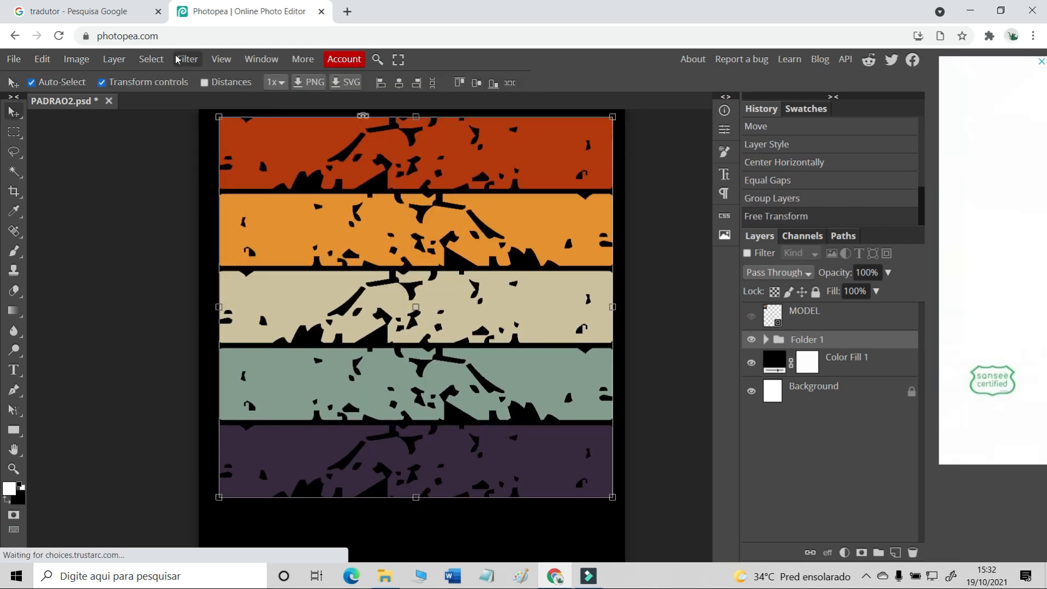
- Center the bar group horizontally on the whole canvas and clear the selection
{"action": "left_click", "coordinate": [151, 59]}
{"action": "left_click", "coordinate": [161, 78]}
{"action": "left_click", "coordinate": [399, 83]}
{"action": "left_click", "coordinate": [169, 95]}
{"action": "left_click", "coordinate": [14, 468]}
{"action": "left_click", "coordinate": [172, 81]}
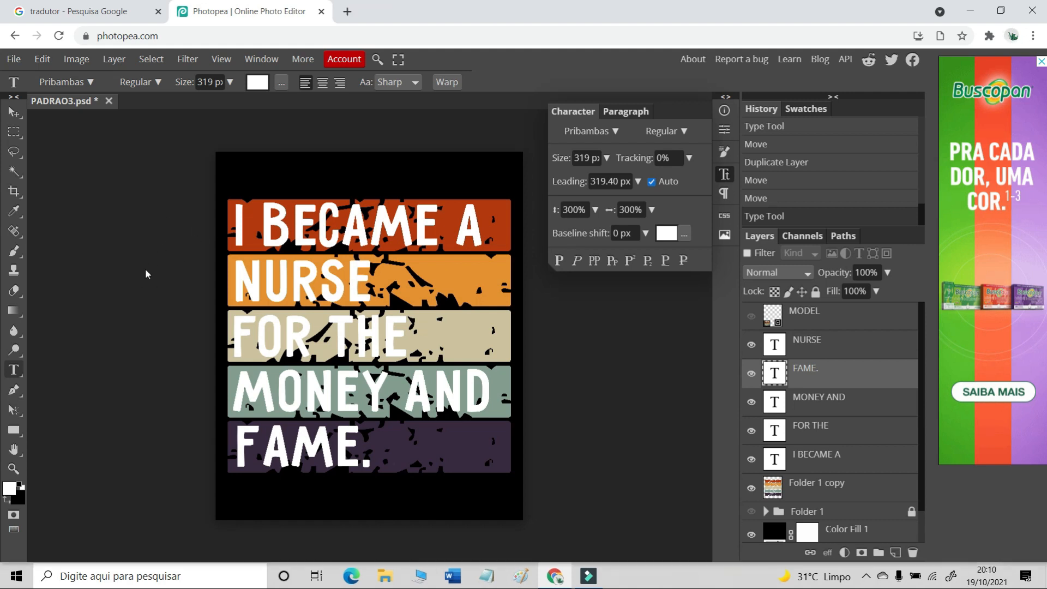
- Change the "I BECAME A" text to beige cdc299, sampled from the third bar
{"action": "double_click", "coordinate": [277, 276]}
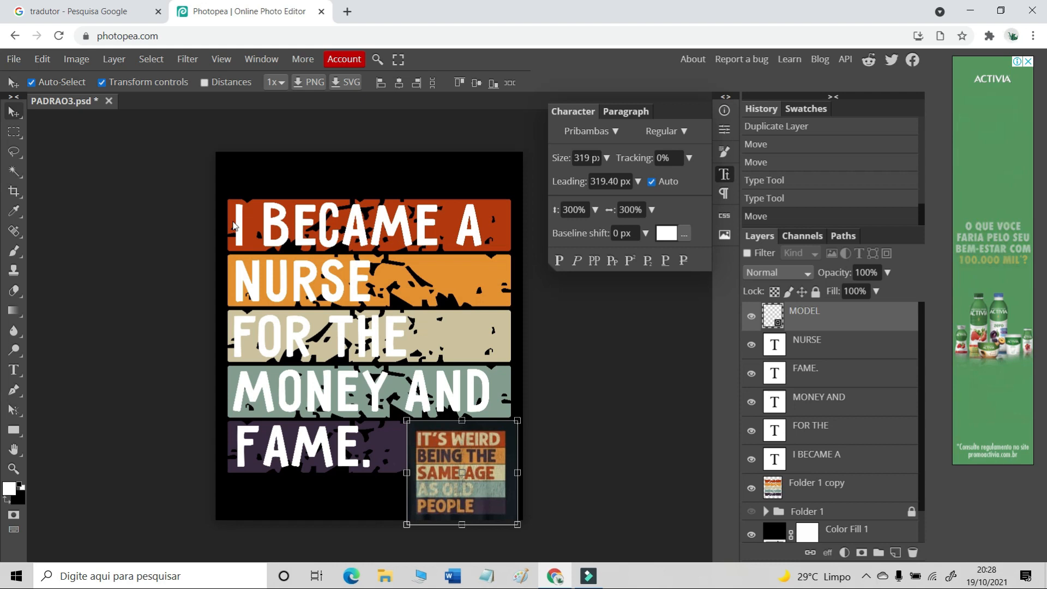
{"action": "left_click", "coordinate": [505, 382]}
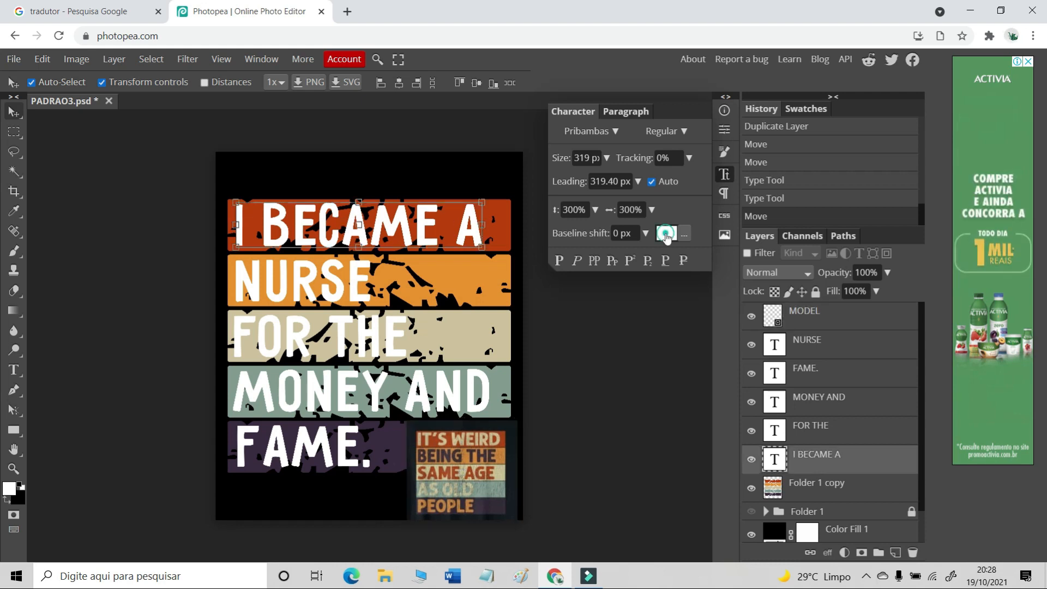
{"action": "left_click", "coordinate": [666, 233]}
{"action": "left_click", "coordinate": [472, 325]}
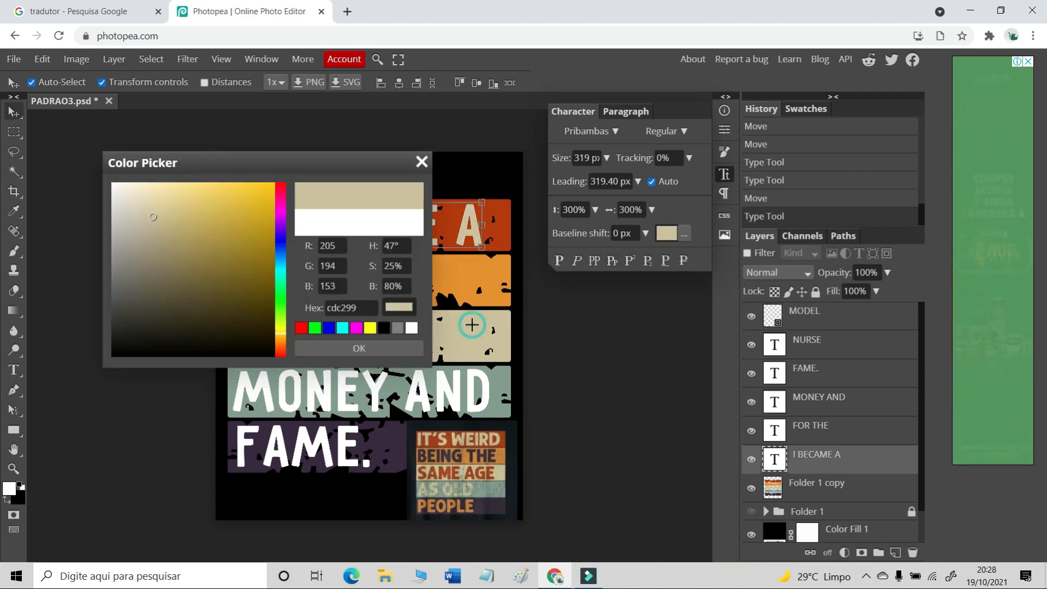
{"action": "left_click", "coordinate": [390, 349]}
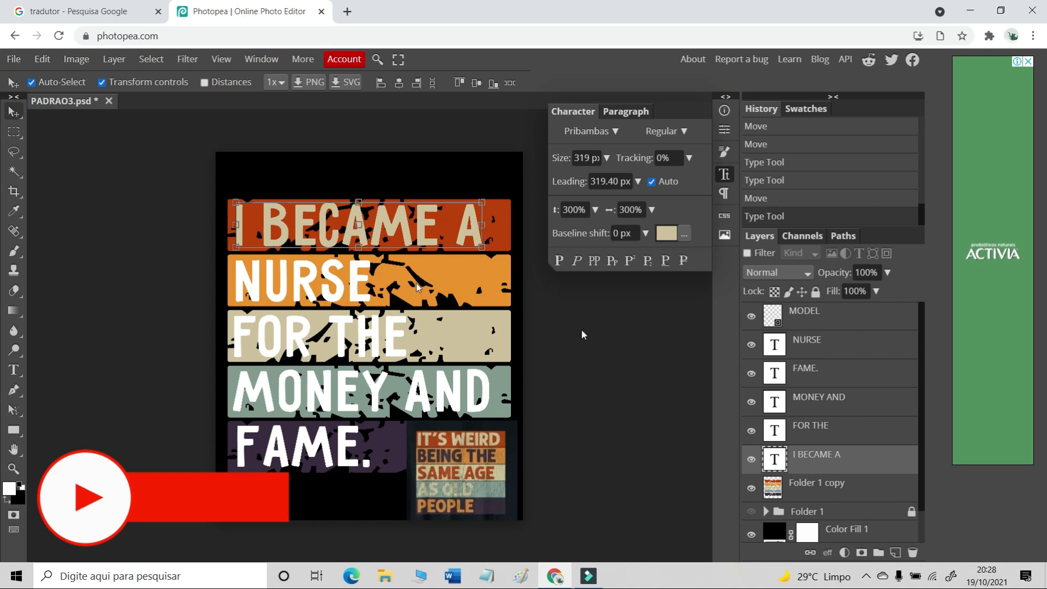
- Change the "NURSE" text to dark purple, sampled from the fifth bar
{"action": "left_click", "coordinate": [822, 351]}
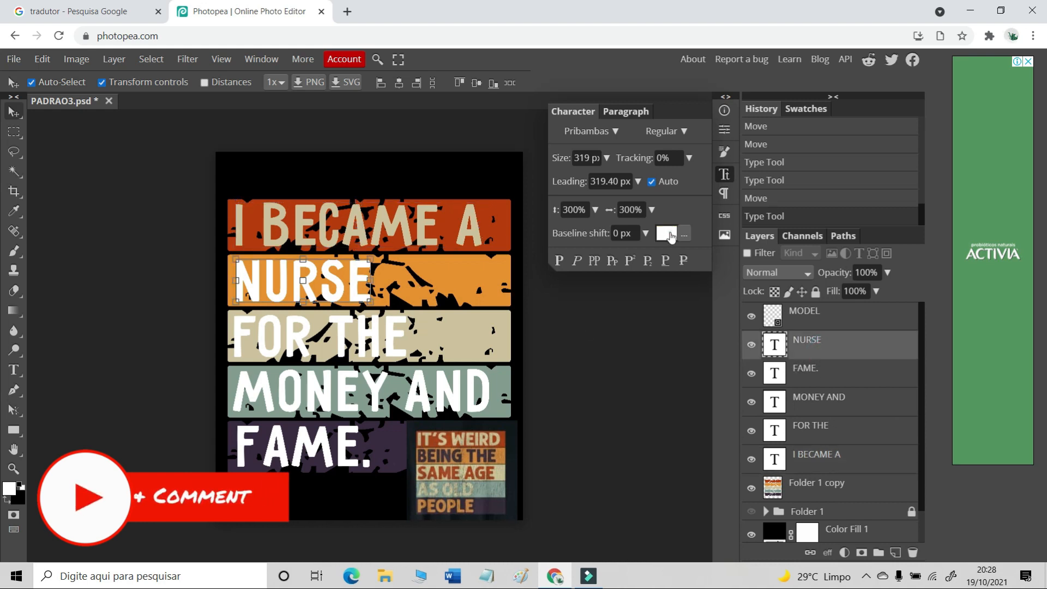
{"action": "left_click", "coordinate": [667, 234]}
{"action": "left_click", "coordinate": [382, 440]}
{"action": "left_click", "coordinate": [359, 347]}
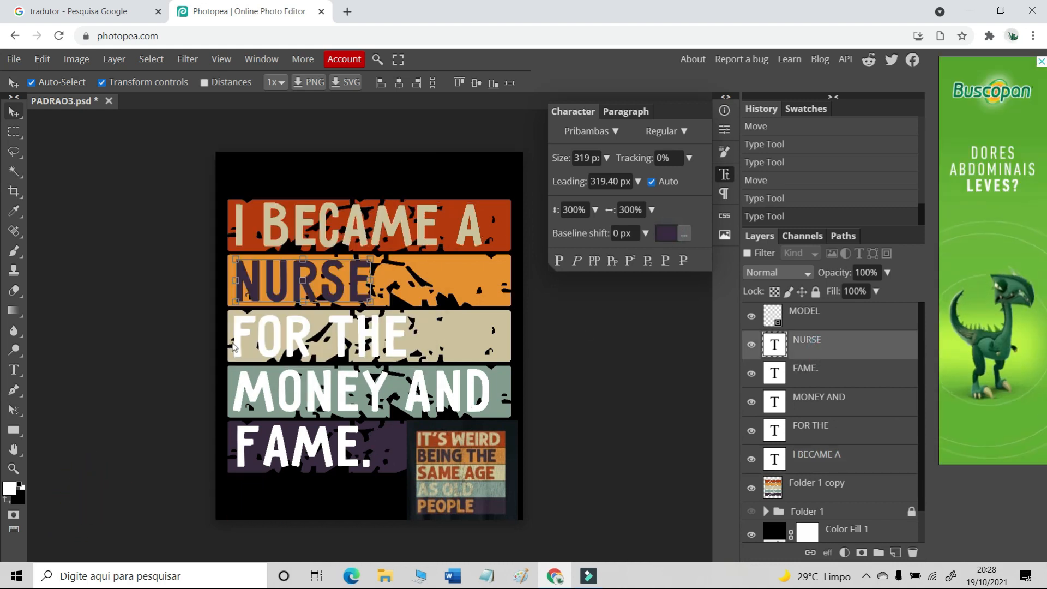
- Change the "FOR THE" text to the red-orange sampled from the first bar
{"action": "left_click", "coordinate": [834, 431]}
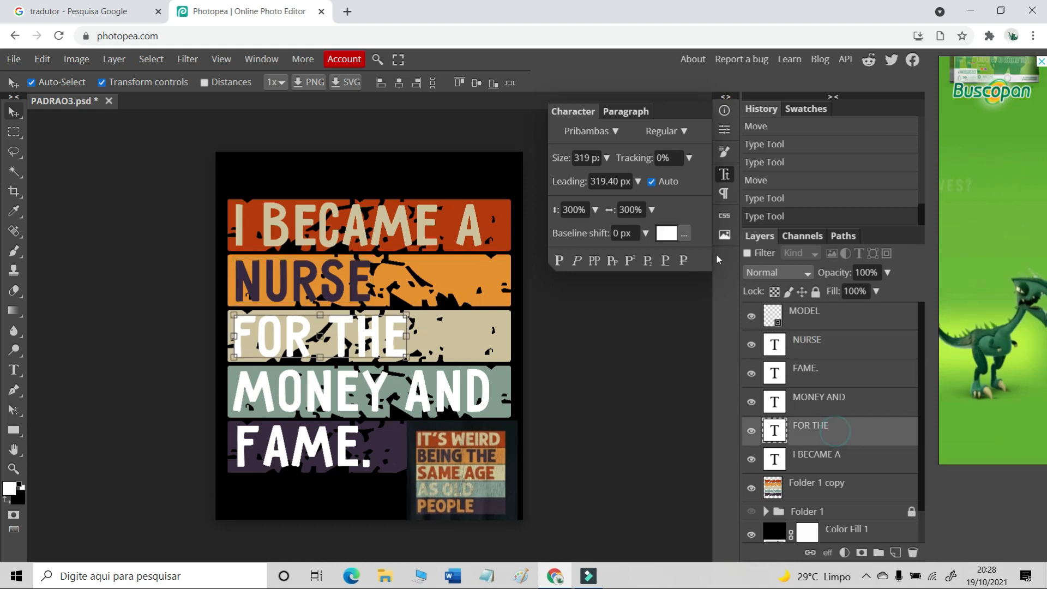
{"action": "left_click", "coordinate": [666, 233]}
{"action": "left_click", "coordinate": [493, 210]}
{"action": "left_click", "coordinate": [407, 344]}
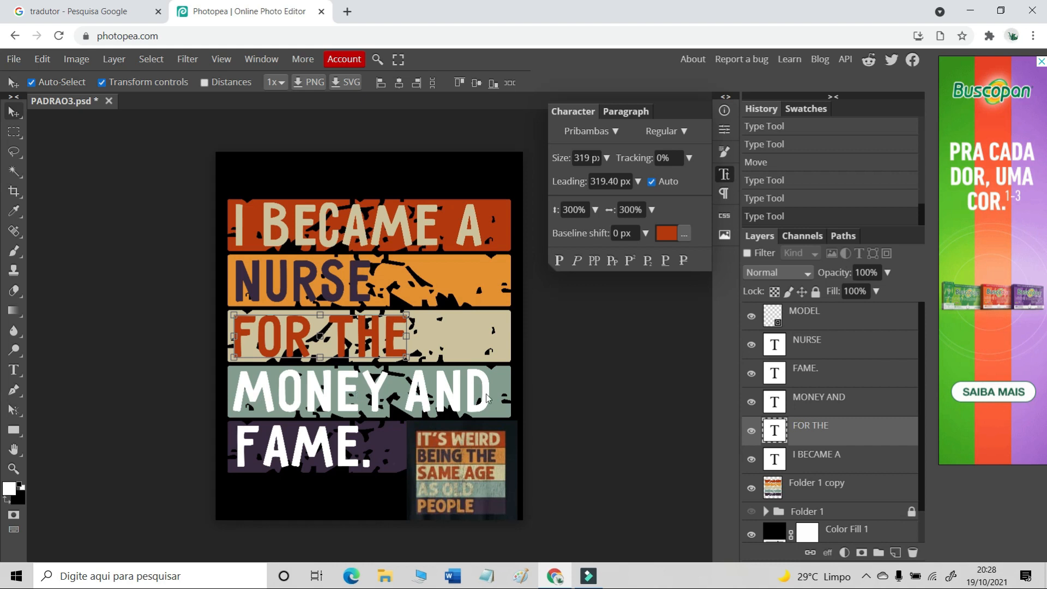
- Change the "MONEY AND" text to beige cdc299, sampled from the third bar
{"action": "left_click", "coordinate": [826, 399]}
{"action": "left_click", "coordinate": [666, 234]}
{"action": "left_click", "coordinate": [475, 327]}
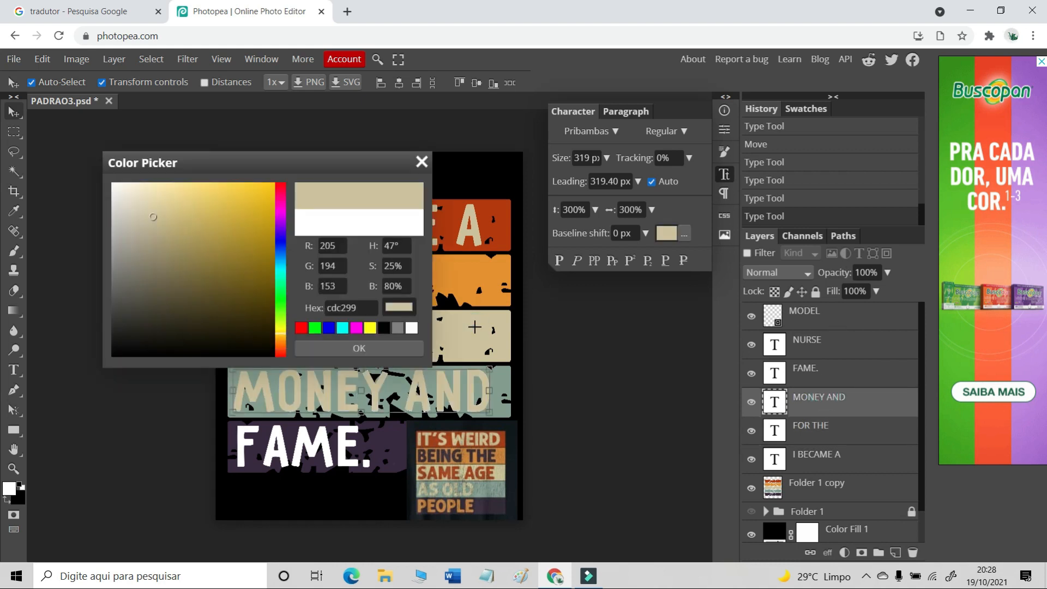
{"action": "left_click", "coordinate": [359, 348]}
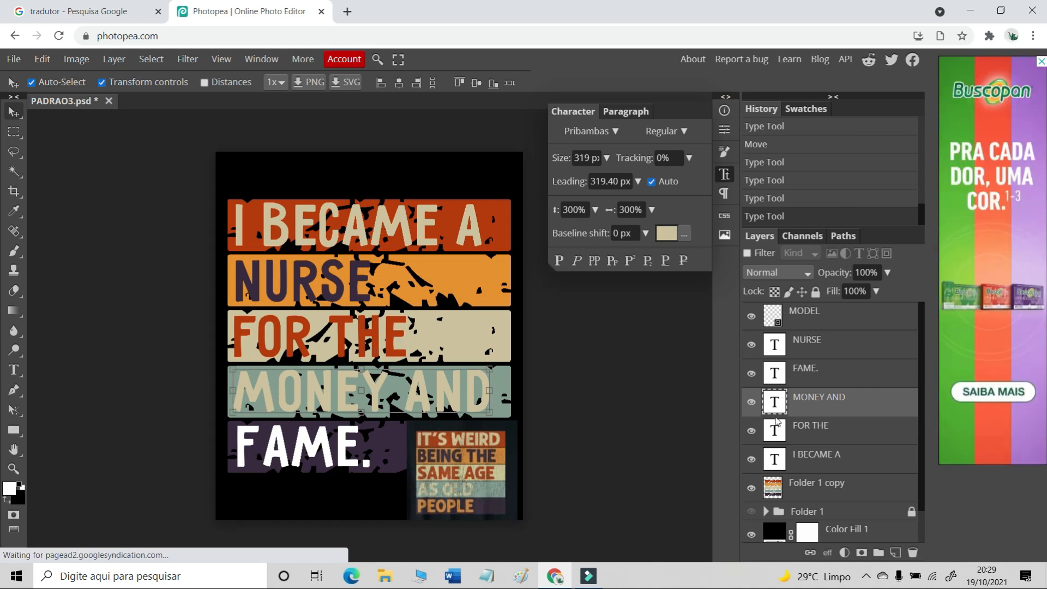
- Change the "FAME." text to orange, sampled from the second bar, and hide the MODEL reference
{"action": "left_click", "coordinate": [822, 371]}
{"action": "left_click", "coordinate": [667, 233]}
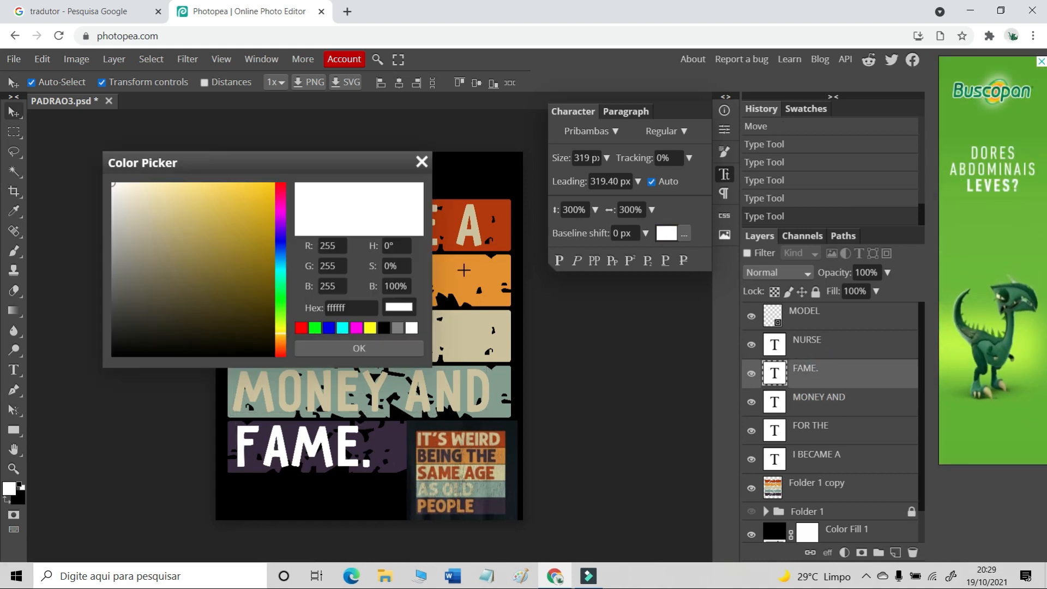
{"action": "left_click", "coordinate": [464, 270]}
{"action": "left_click", "coordinate": [358, 347]}
{"action": "left_click", "coordinate": [751, 315]}
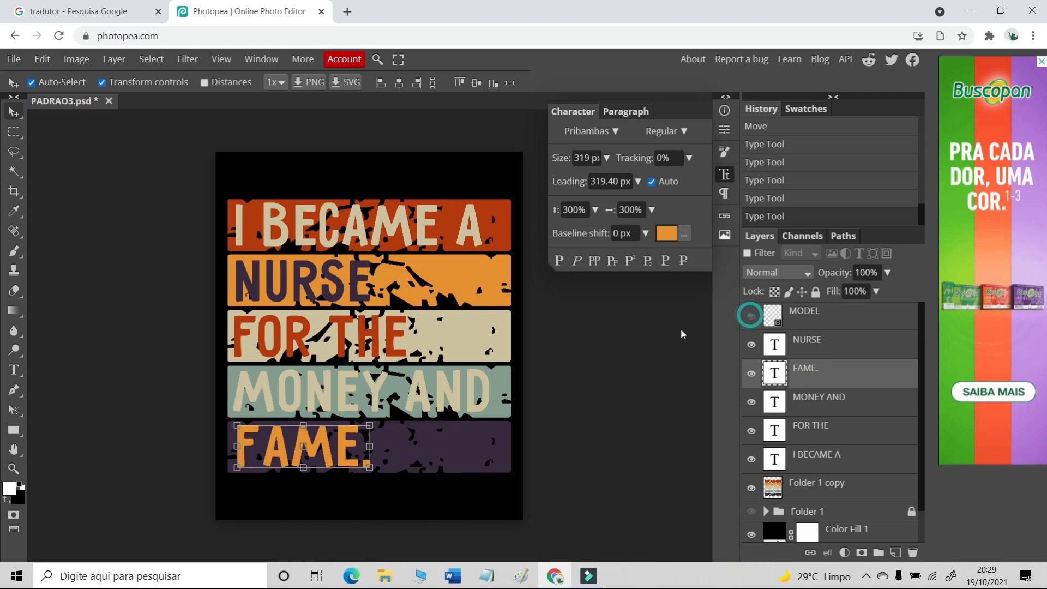
- Examine the recolored text lines and distressed bars of the design up close
{"action": "left_click", "coordinate": [342, 362]}
{"action": "key", "text": "z"}
{"action": "left_click", "coordinate": [342, 362]}
{"action": "scroll", "coordinate": [343, 362], "scroll_direction": "up", "scroll_amount": 1}
{"action": "scroll", "coordinate": [342, 362], "scroll_direction": "down", "scroll_amount": 1}
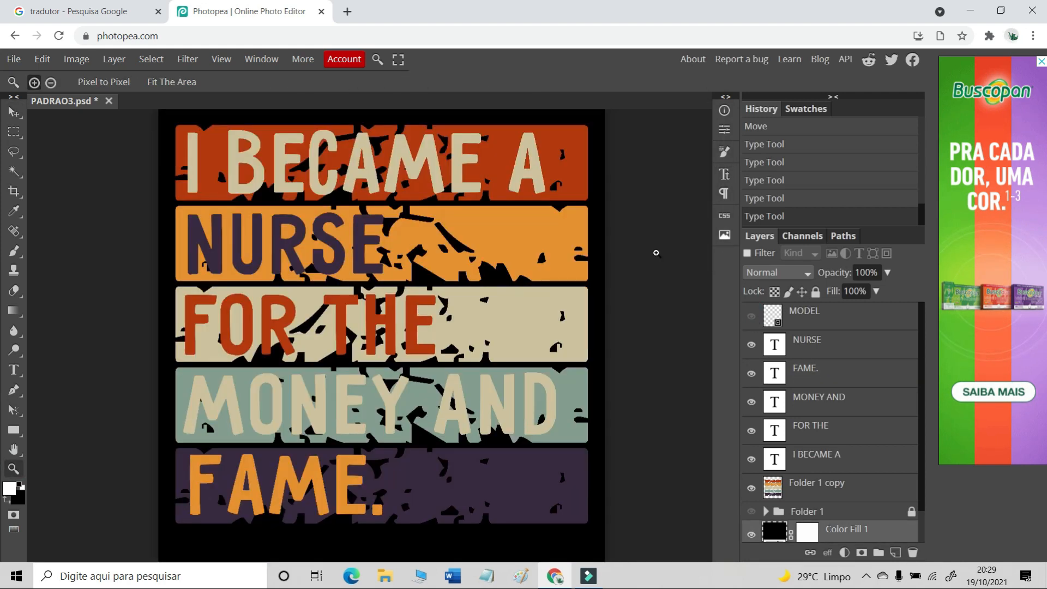
{"action": "left_click", "coordinate": [724, 174]}
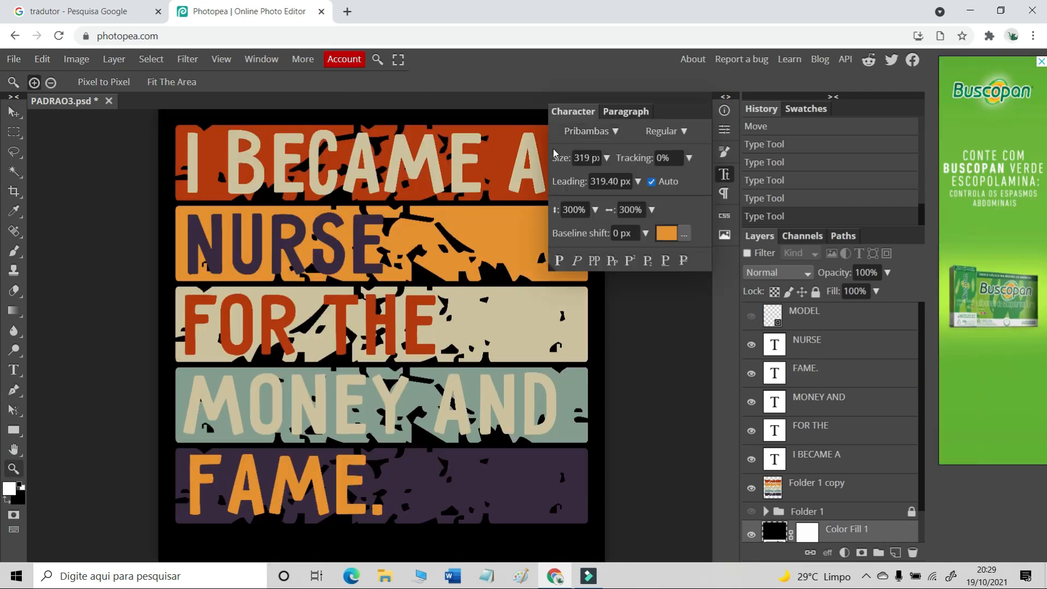
{"action": "left_click", "coordinate": [724, 174]}
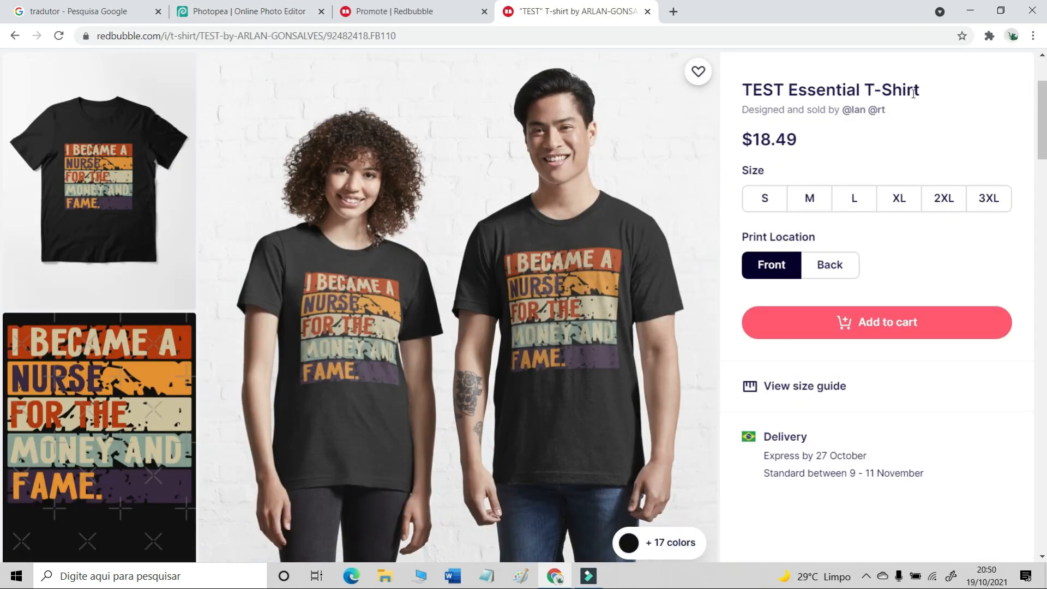
- View the enlarged T-shirt mockup of the design on its Redbubble product page
{"action": "left_click", "coordinate": [679, 362]}
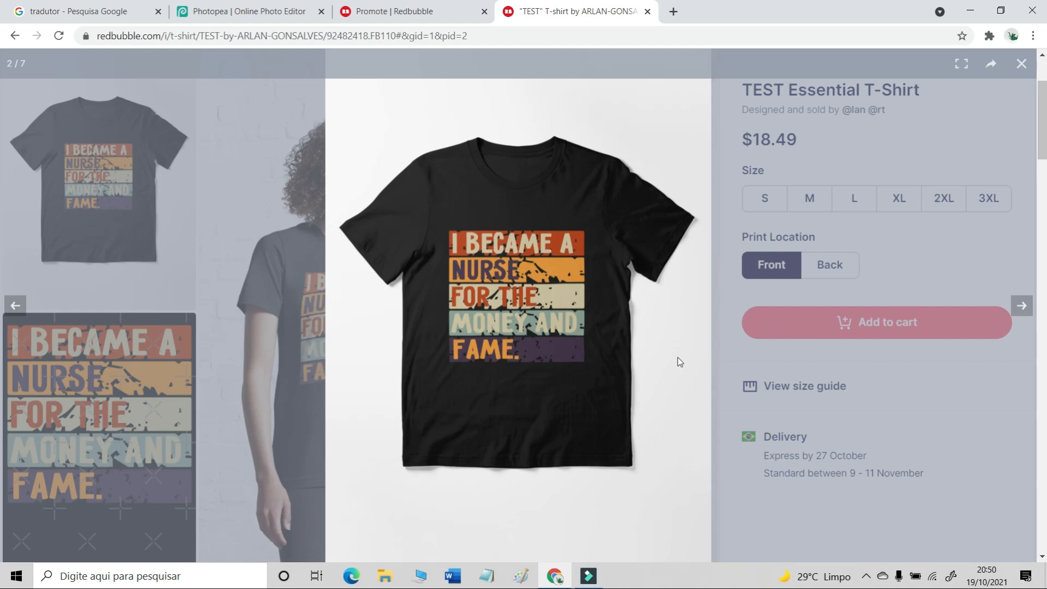